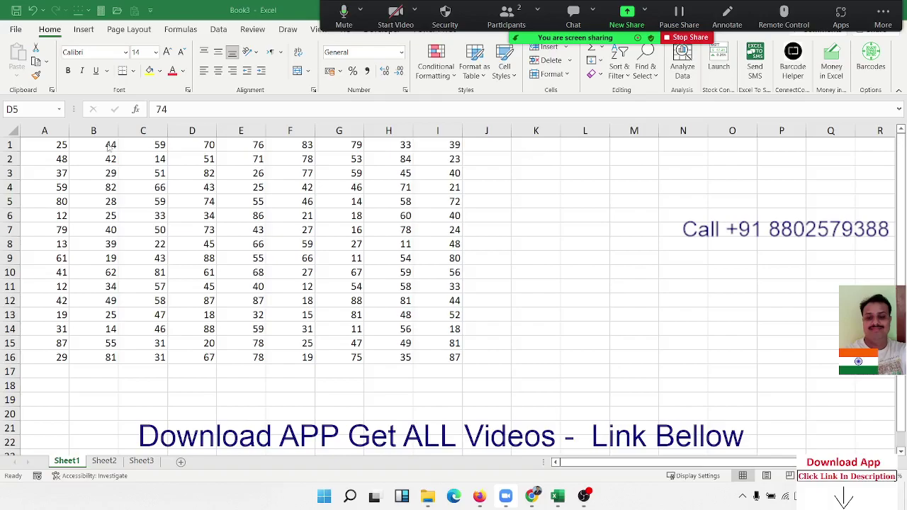
Select the A1:I16 number block by dragging and by extending from A1, clearing it each time
mouse_move(61, 147)
mouse_down()
mouse_move(64, 160)
mouse_move(447, 357)
mouse_up()
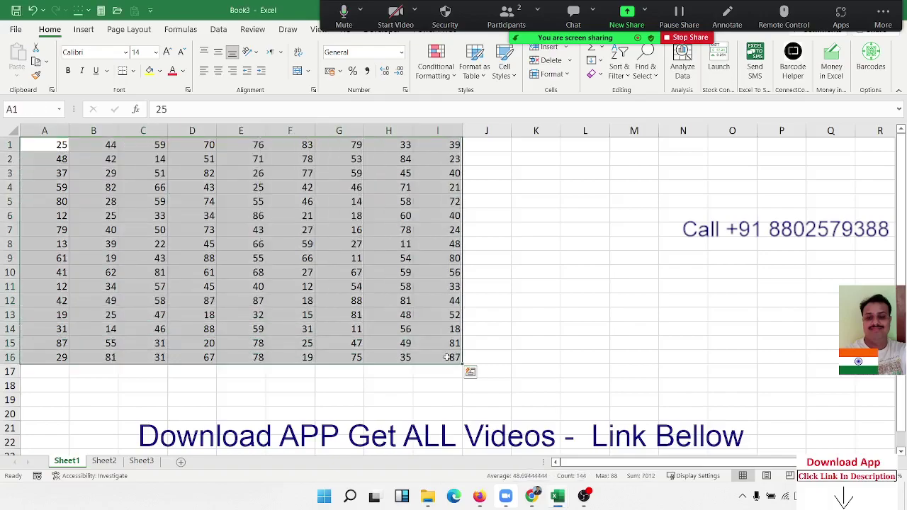
click(354, 155)
click(252, 211)
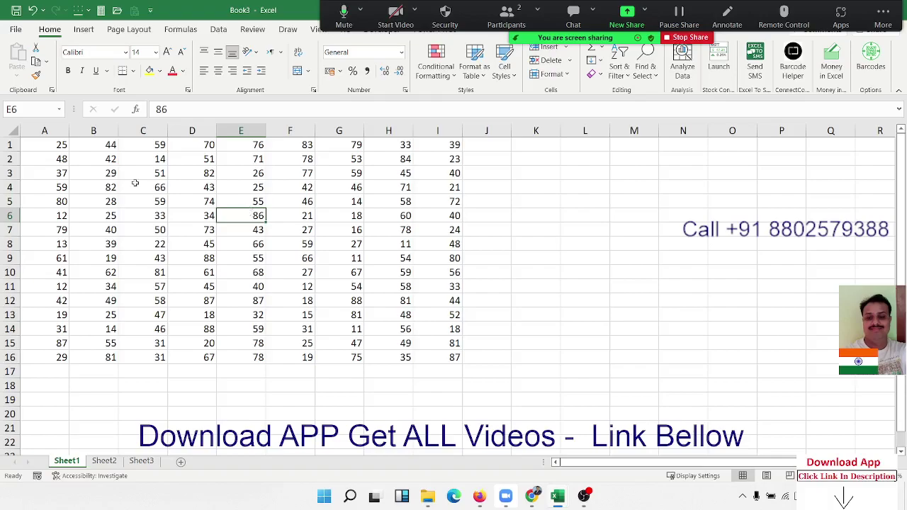
click(76, 187)
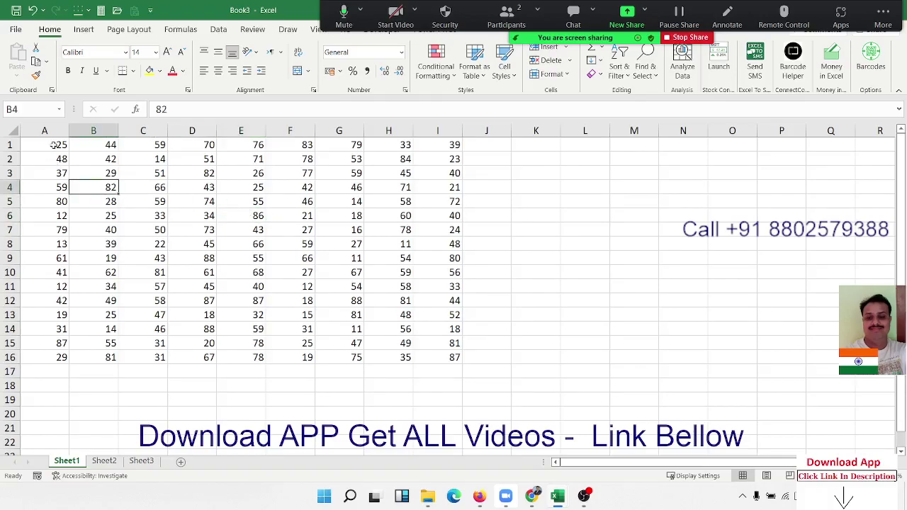
drag(54, 144, 428, 366)
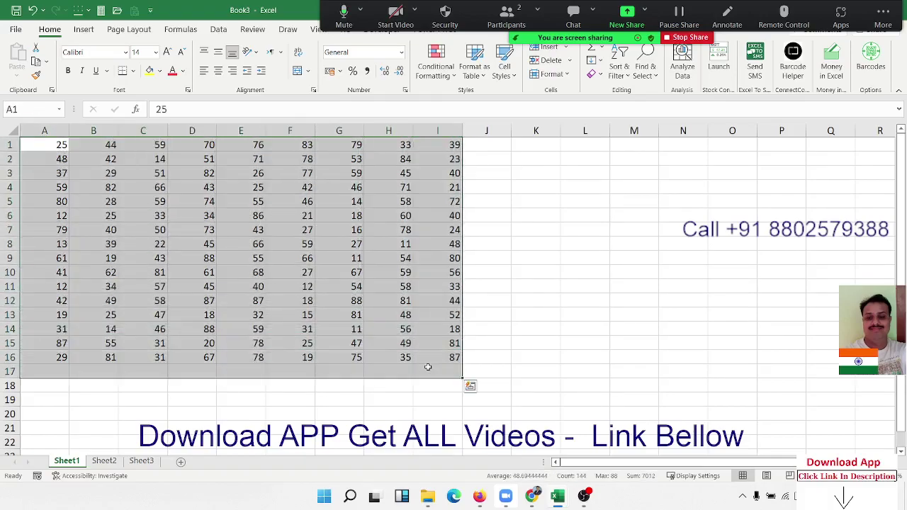
click(262, 292)
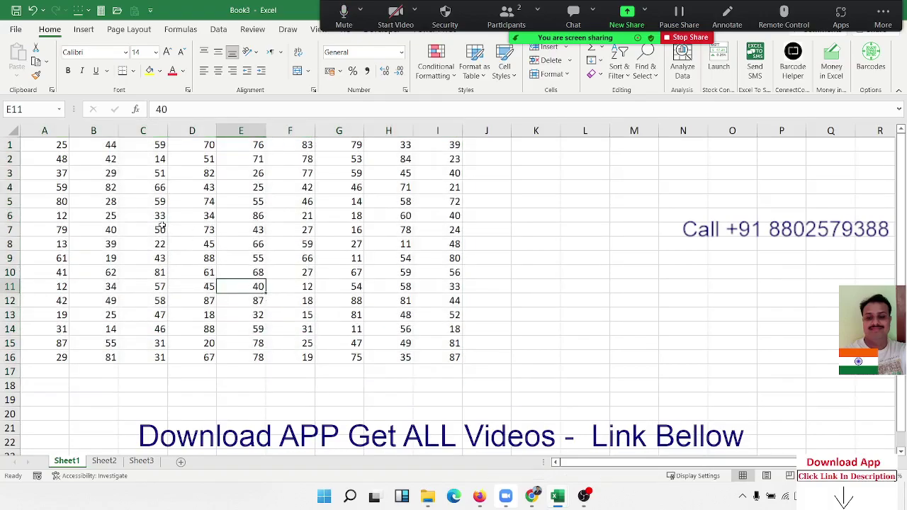
click(39, 146)
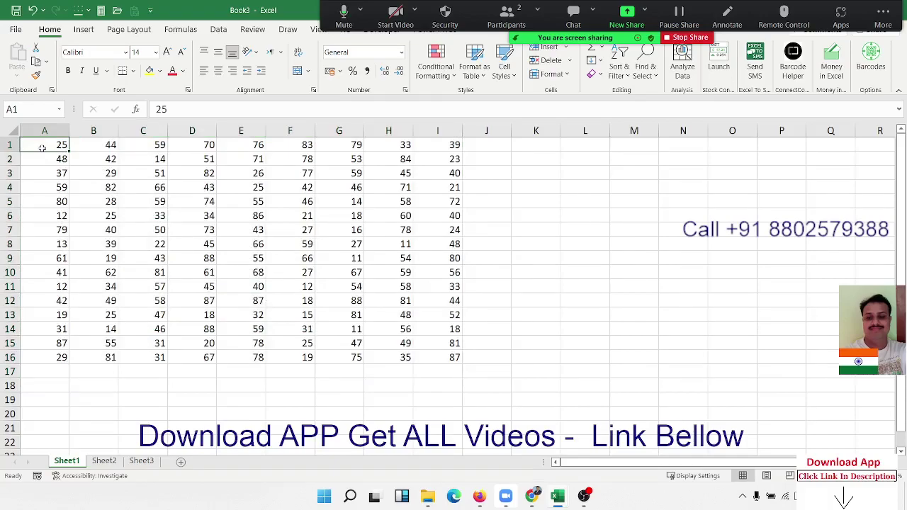
shift+click(438, 361)
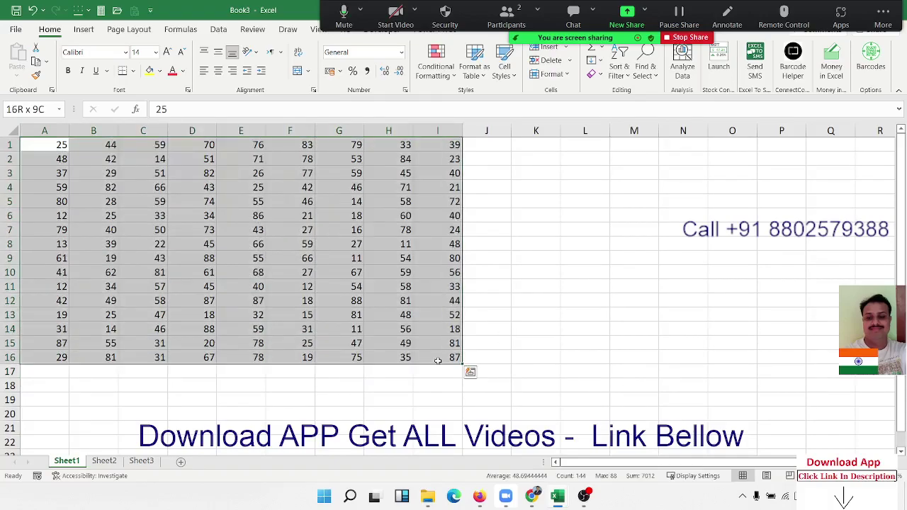
click(437, 359)
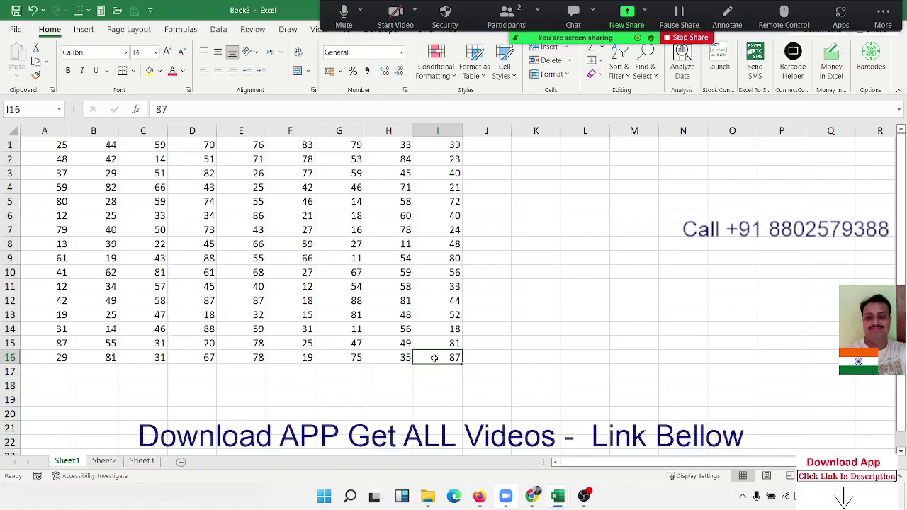
Select the empty range K1:K10 beside the data, then clear it
click(567, 291)
click(543, 147)
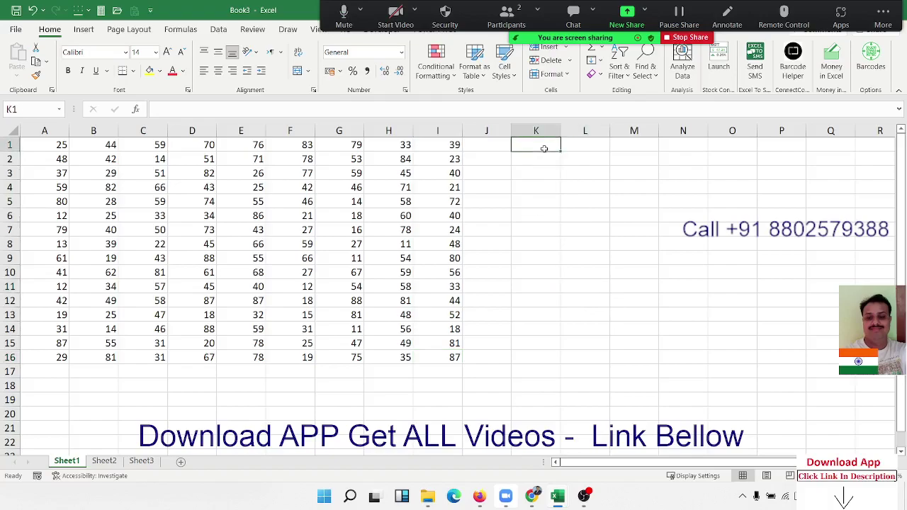
click(536, 236)
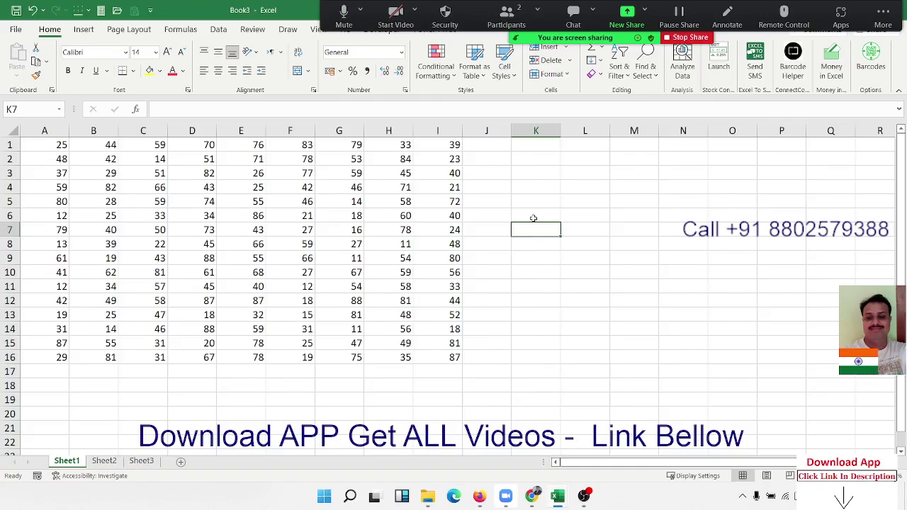
click(539, 146)
shift+click(522, 275)
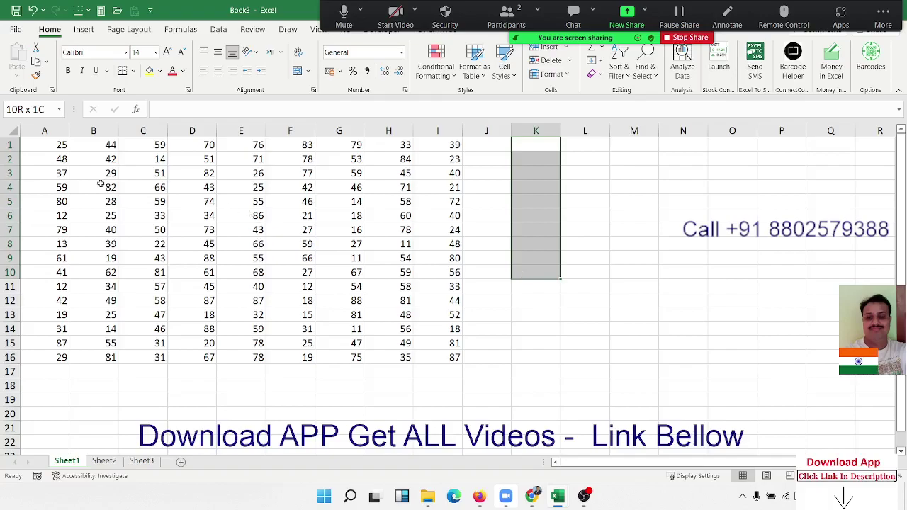
click(53, 155)
Extend a selection from A1 to I16, then grow one with Shift+arrow keys and return to A1
click(53, 143)
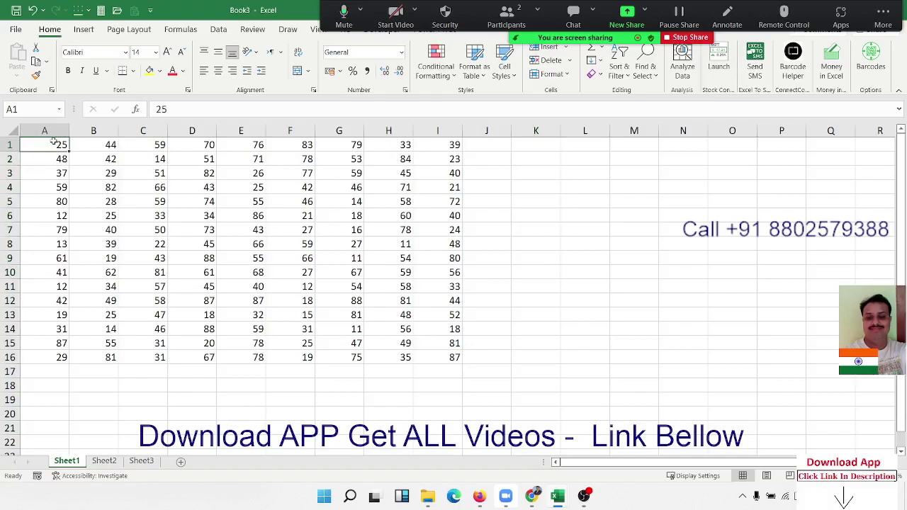
shift+click(454, 357)
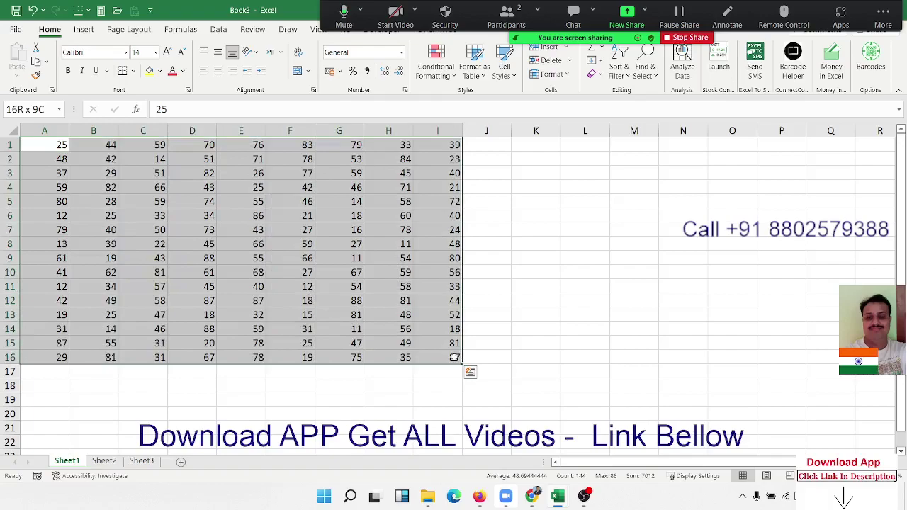
click(455, 357)
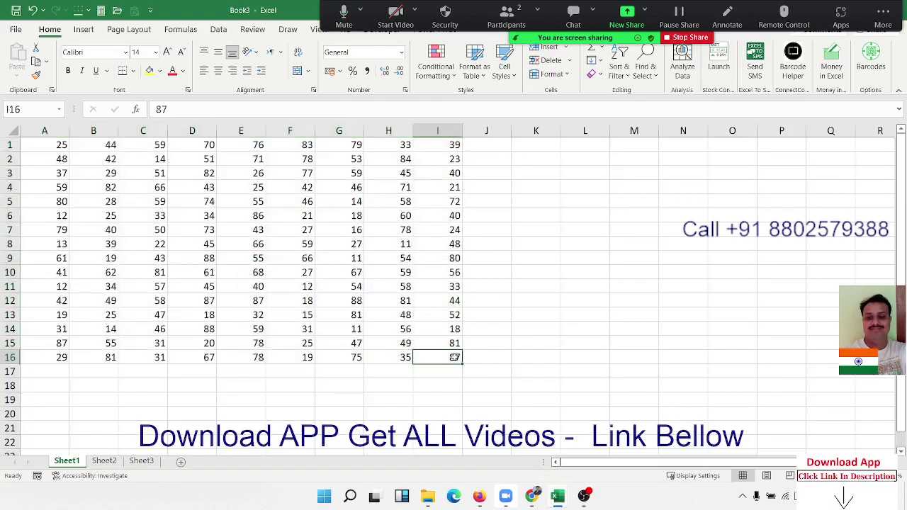
click(54, 149)
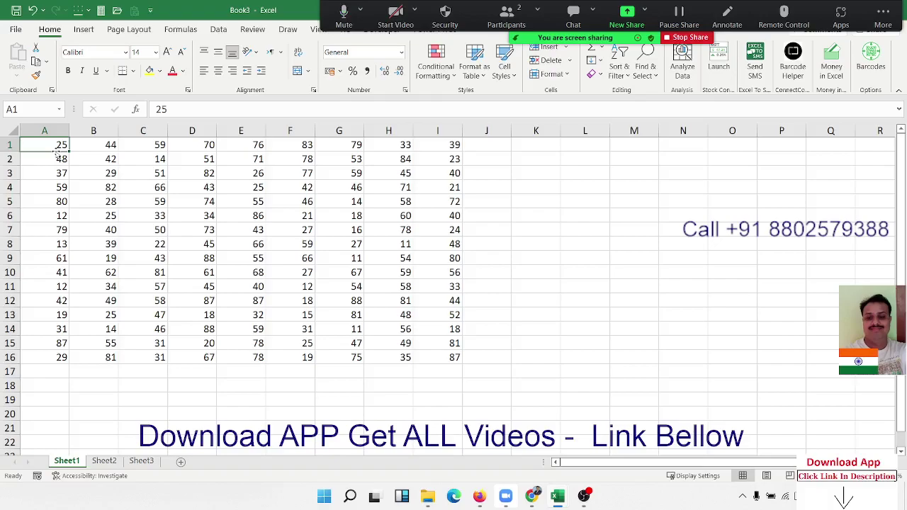
key(shift+Right)
key(shift+Right)
key(shift+Right)
key(shift+Right)
key(shift+Right)
key(shift+Right)
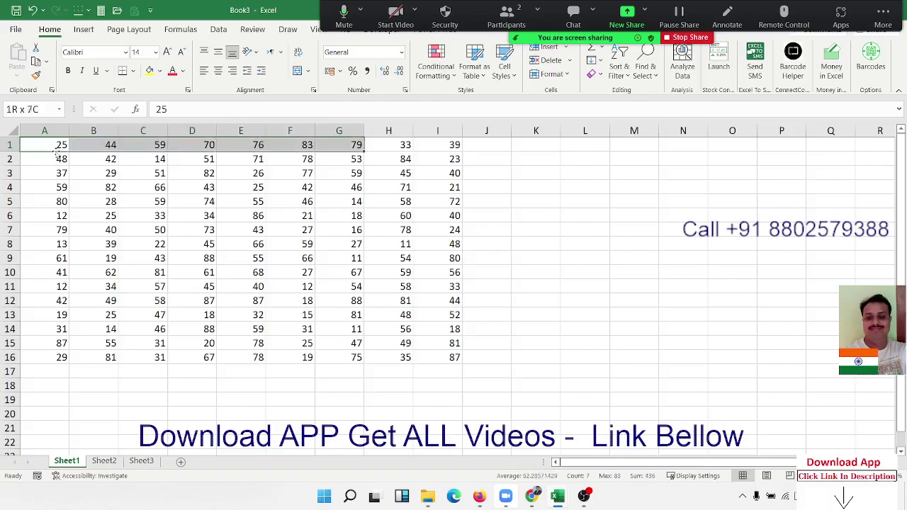
key(shift+Right)
key(shift+Right)
key(shift+Down)
key(shift+Down)
key(shift+Down)
key(shift+Down)
key(shift+Down)
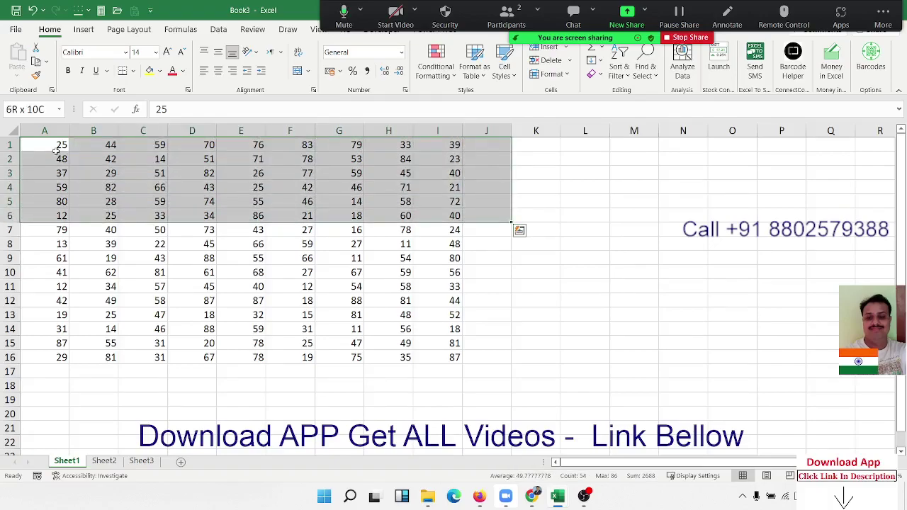
key(shift+Down)
key(shift+Down)
key(shift+Down)
key(ctrl+Home)
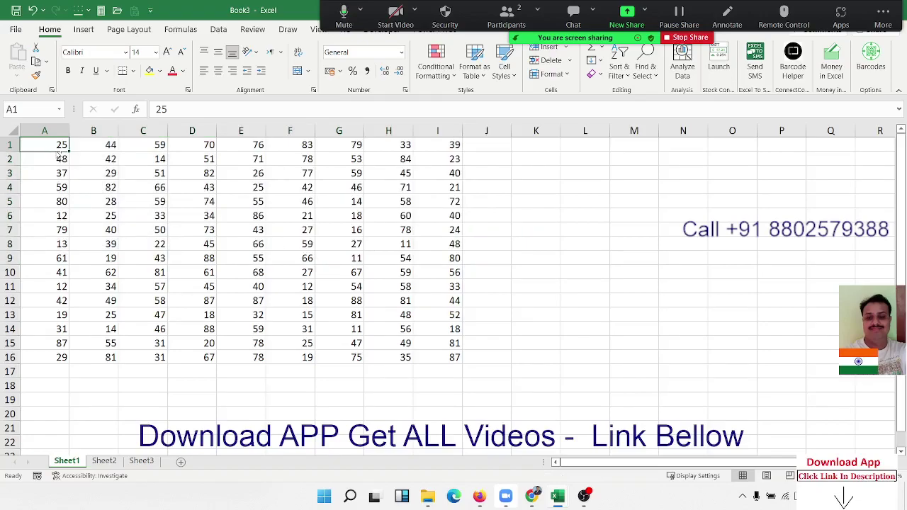
Select the current data region with Ctrl+A, then again via Go To Special's Current region option
key(ctrl+a)
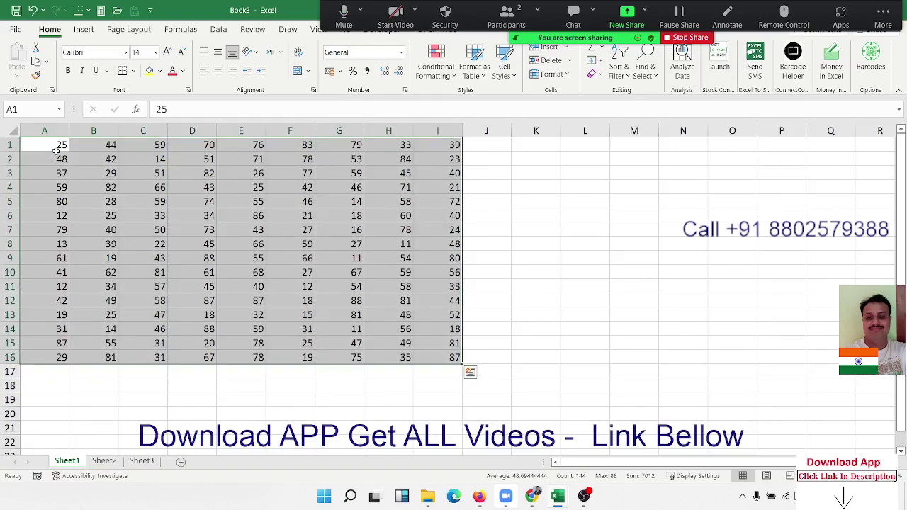
click(245, 244)
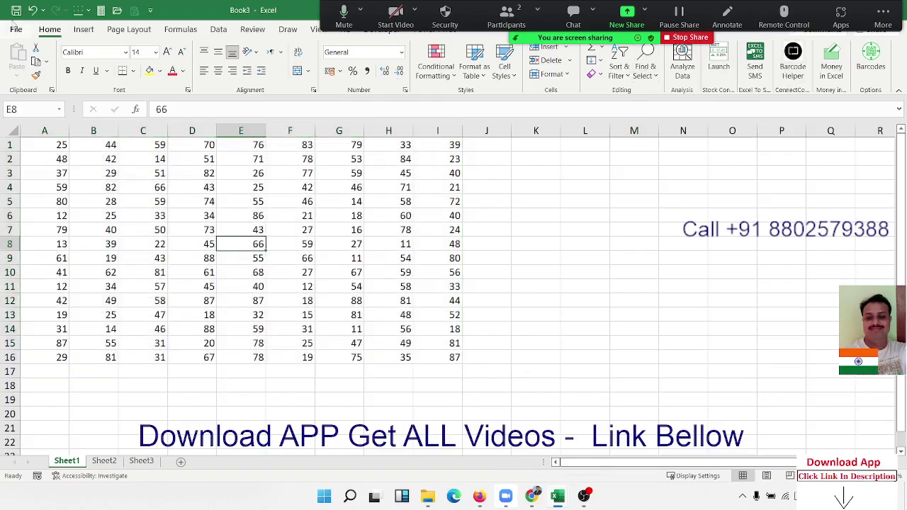
click(645, 69)
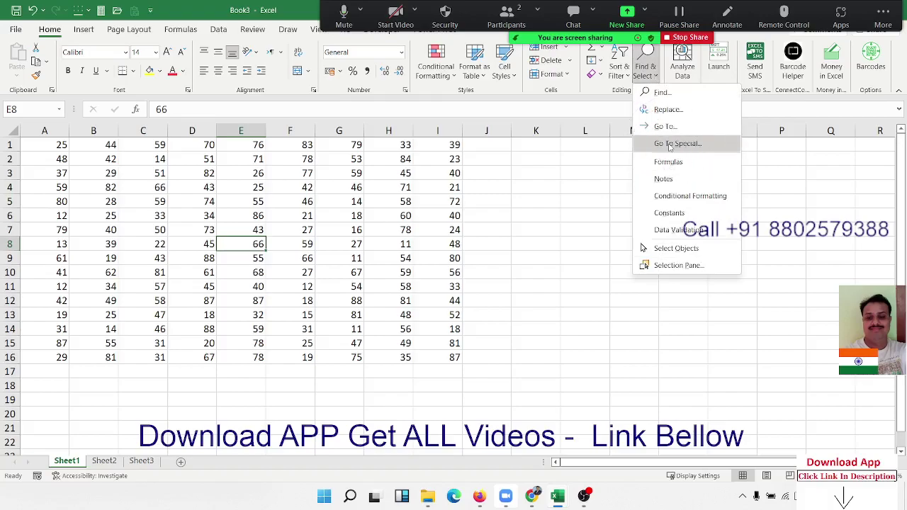
click(670, 145)
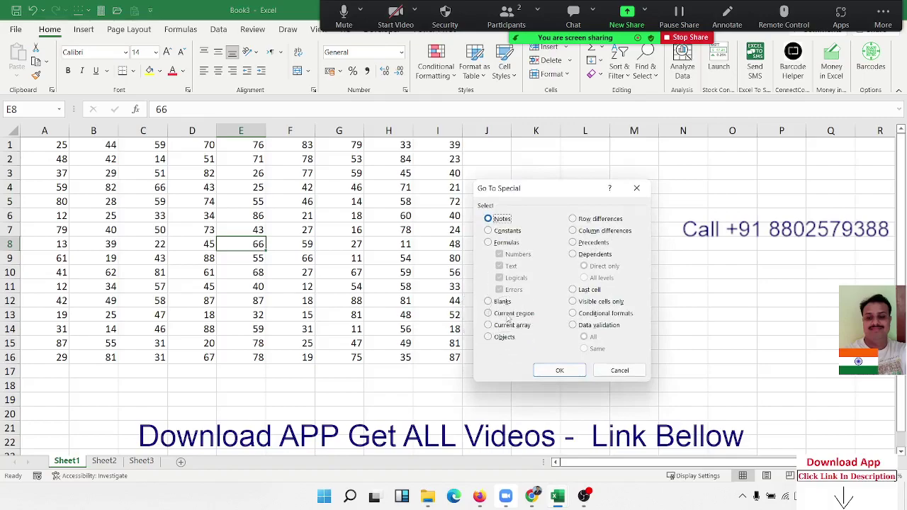
click(508, 318)
click(561, 371)
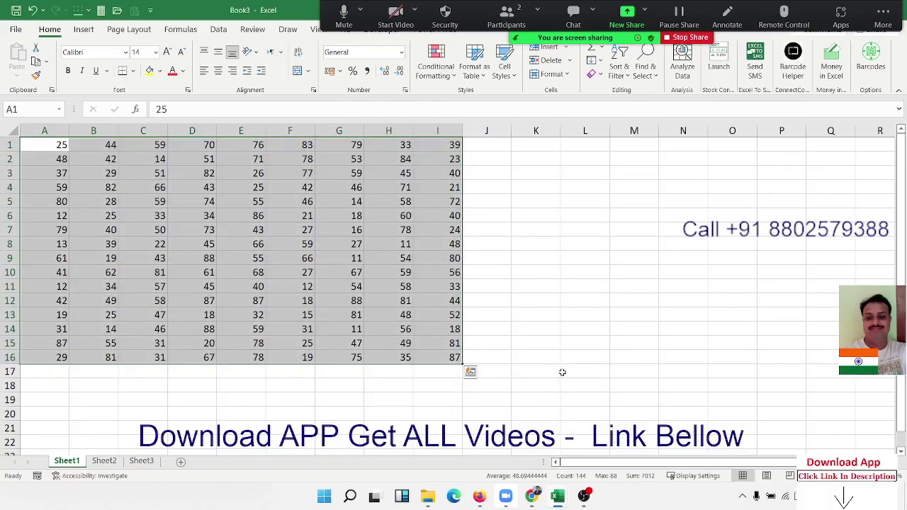
click(232, 177)
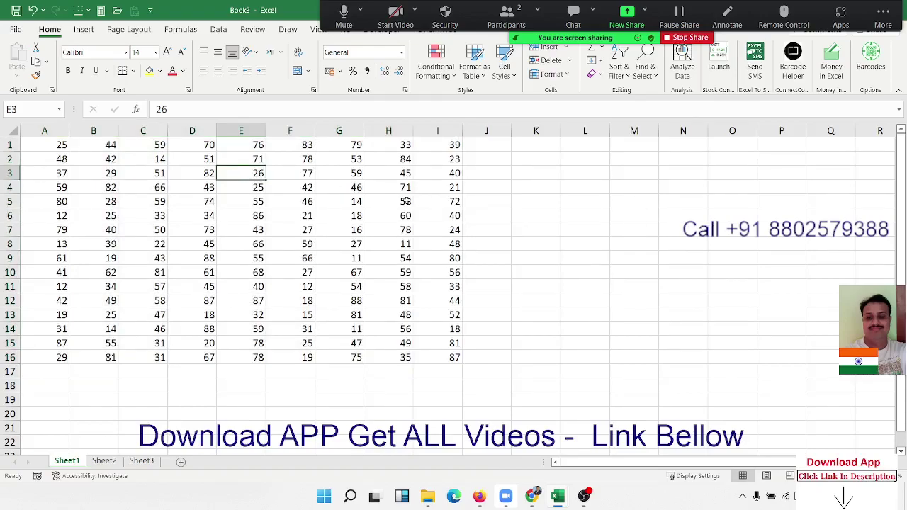
Select the data block from G7, copy G7, cancel the copy, and move to E7
key(ctrl+a)
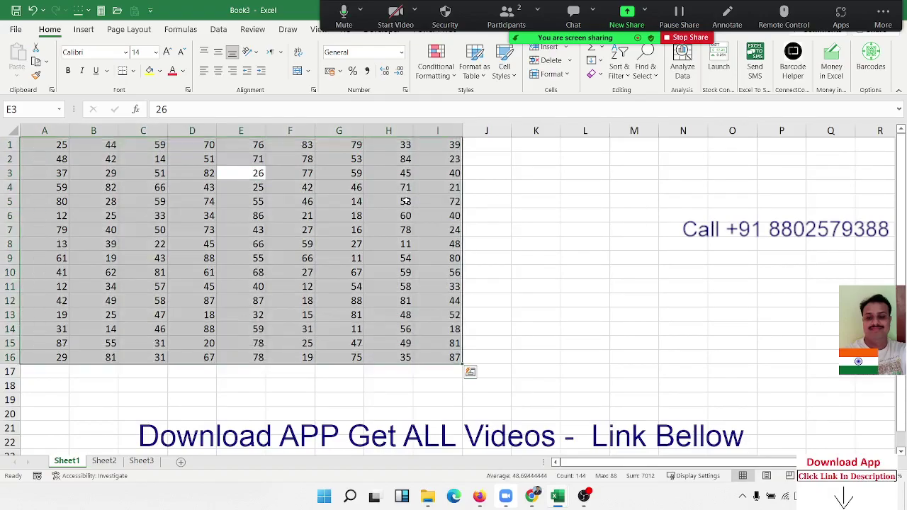
click(345, 234)
key(ctrl+a)
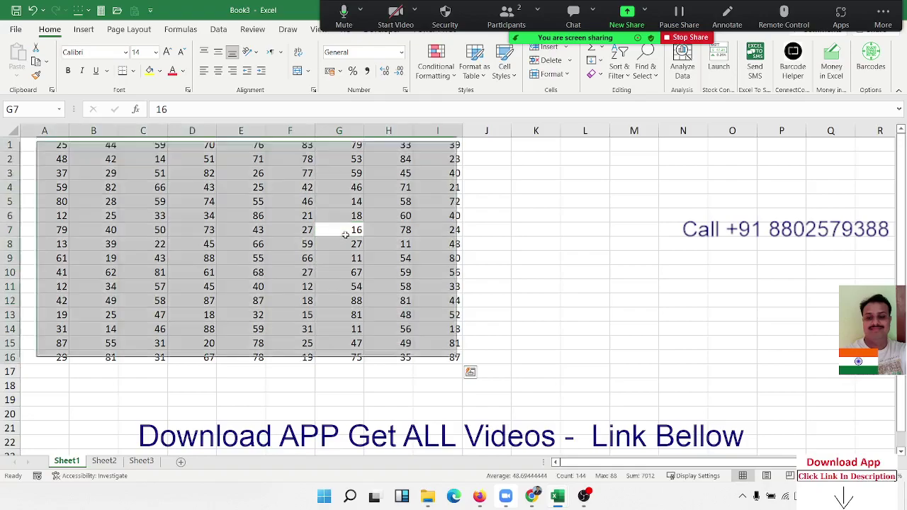
click(345, 234)
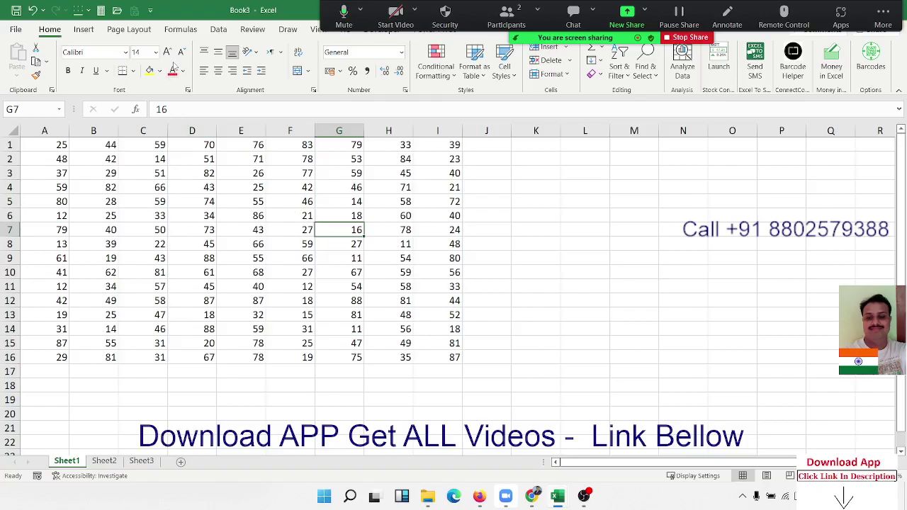
key(ctrl+c)
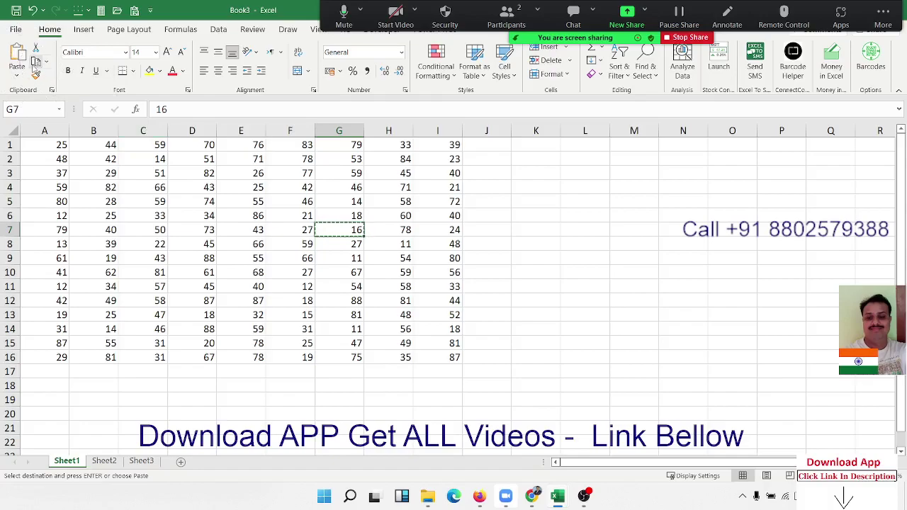
key(Escape)
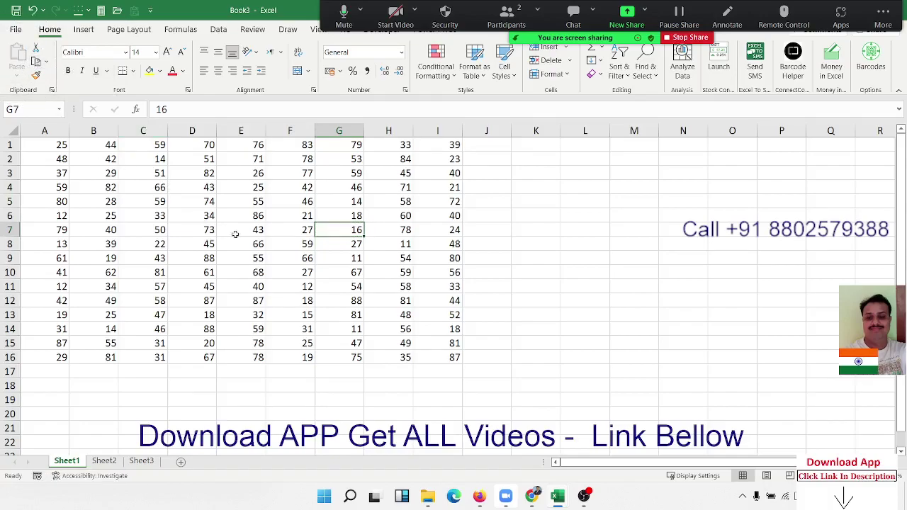
click(235, 234)
Open Go To Special with Current region chosen, cancel it, and select C4
click(644, 71)
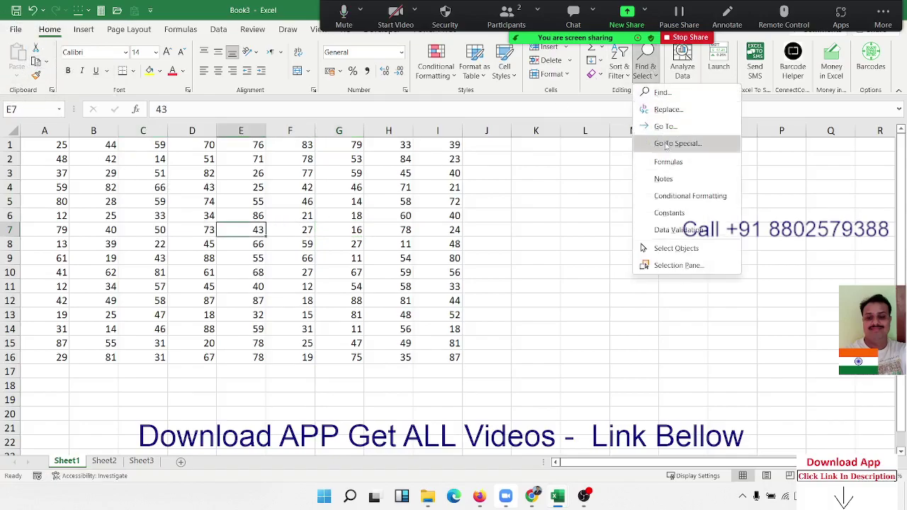
click(665, 144)
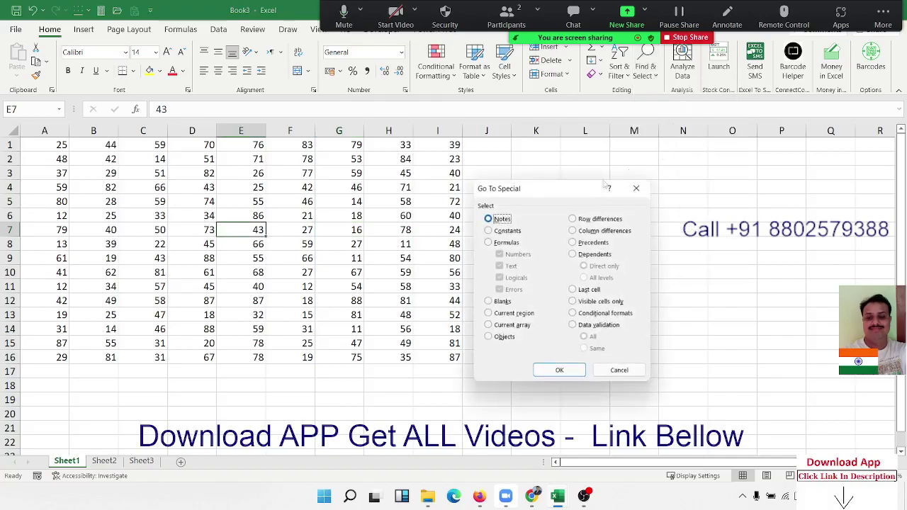
click(500, 313)
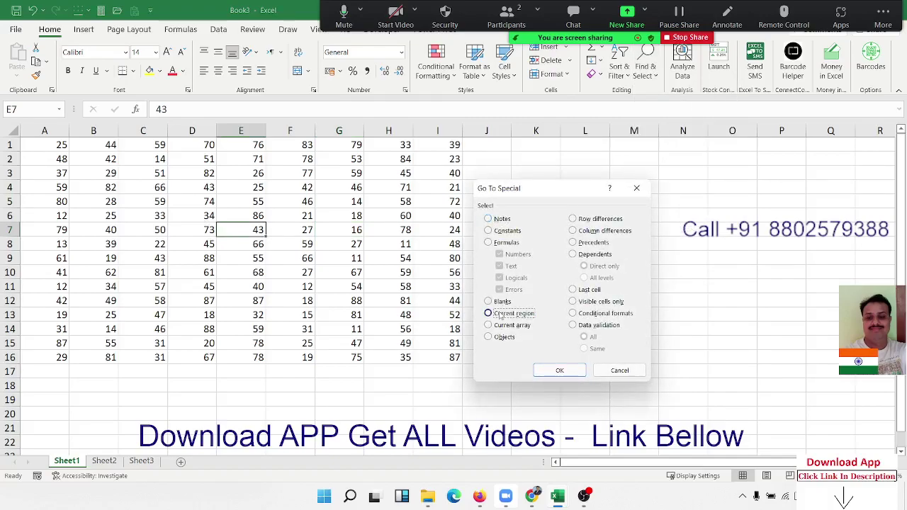
key(Escape)
click(156, 190)
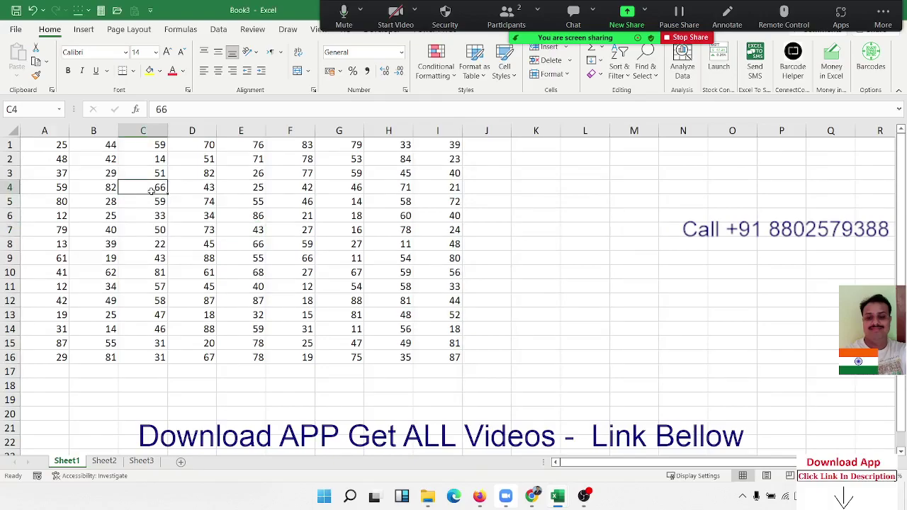
From C4, select the A1:I16 block with Ctrl+A, then expand to the entire worksheet
key(ctrl+a)
click(151, 190)
key(ctrl+a)
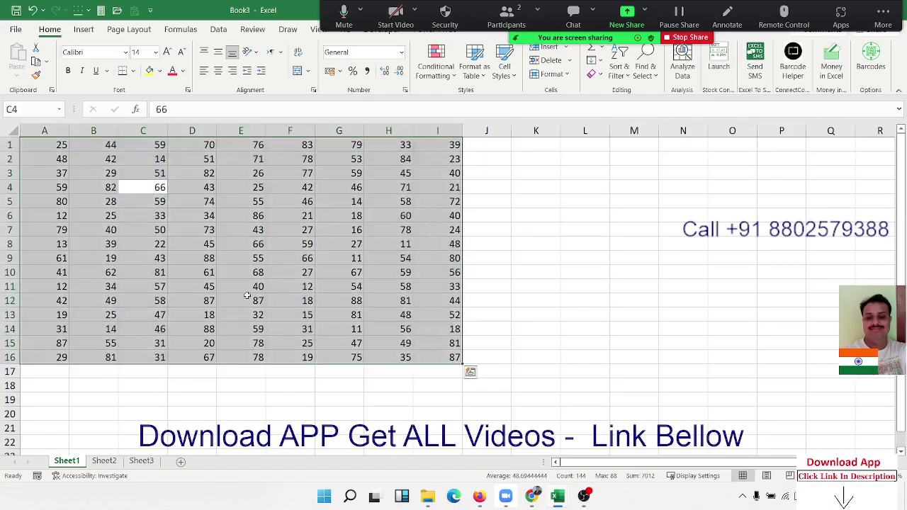
key(ctrl+a)
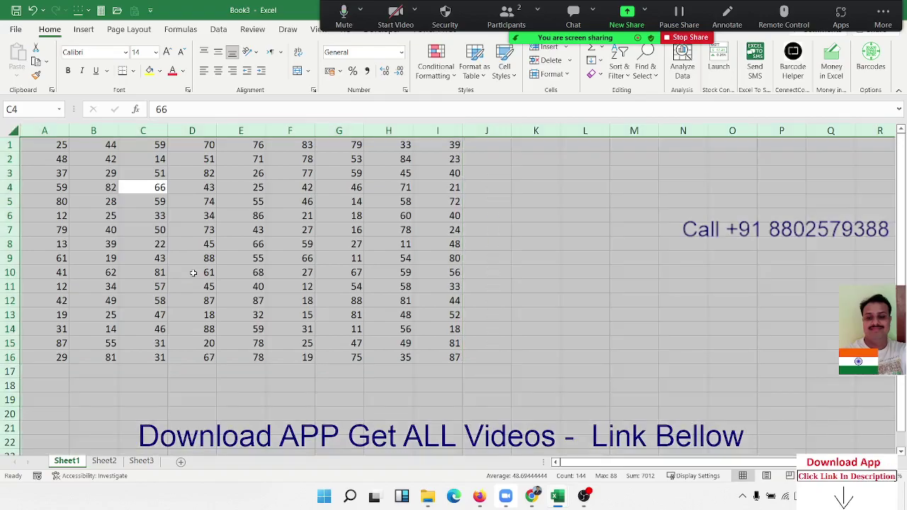
Select the data block then the whole sheet from D6 and again from B6, then pick C5 and B1
click(190, 218)
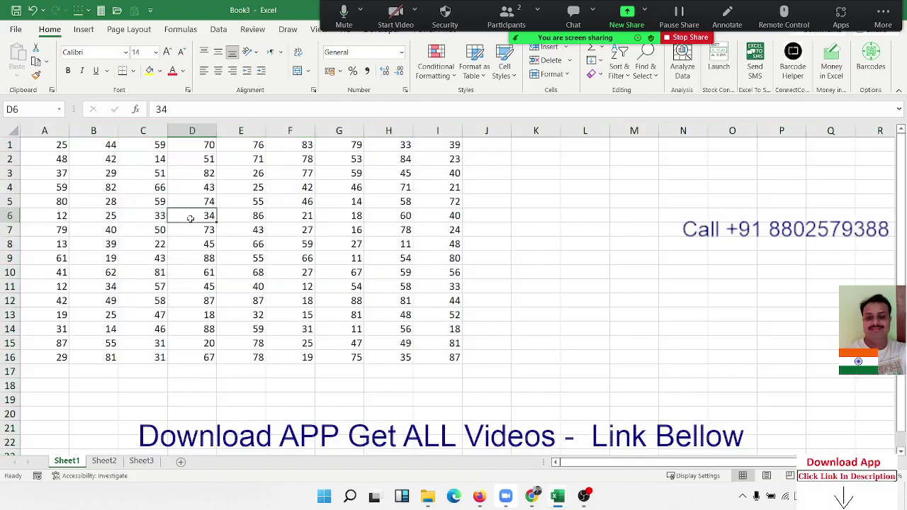
key(ctrl+a)
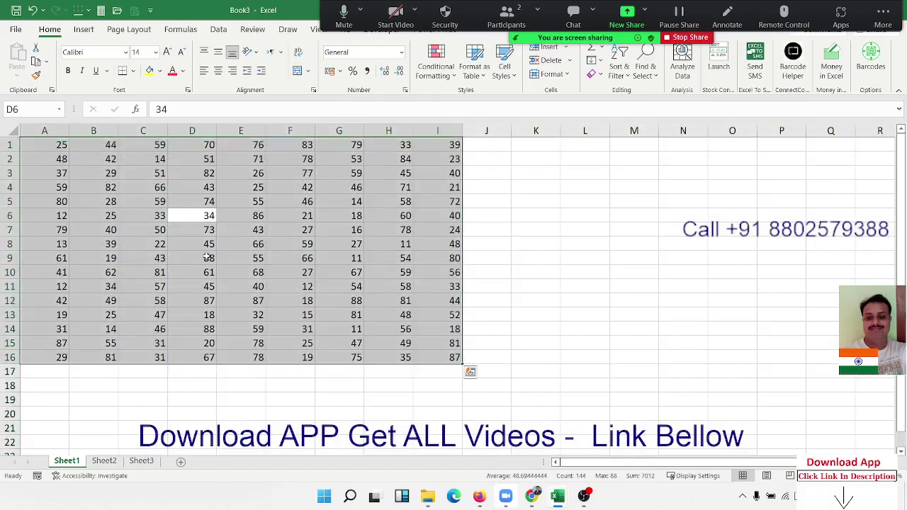
key(ctrl+a)
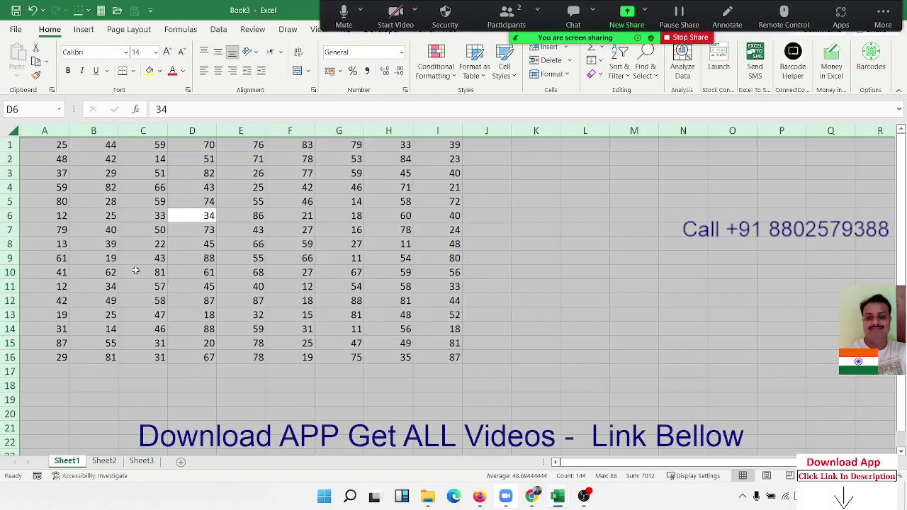
click(104, 211)
key(ctrl+a)
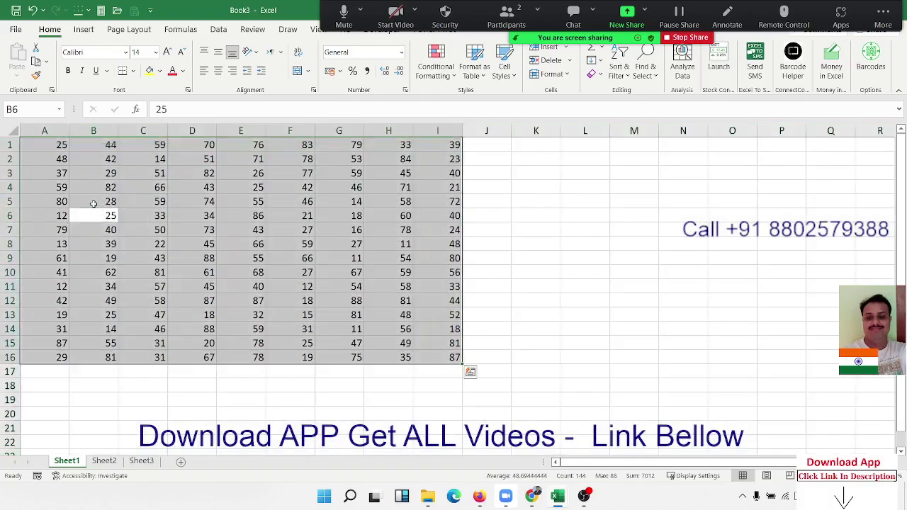
key(ctrl+a)
click(122, 198)
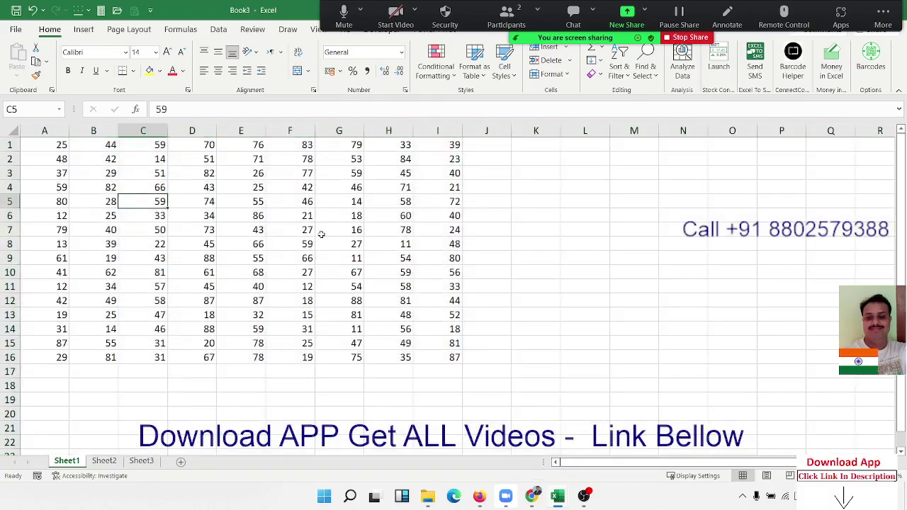
click(96, 147)
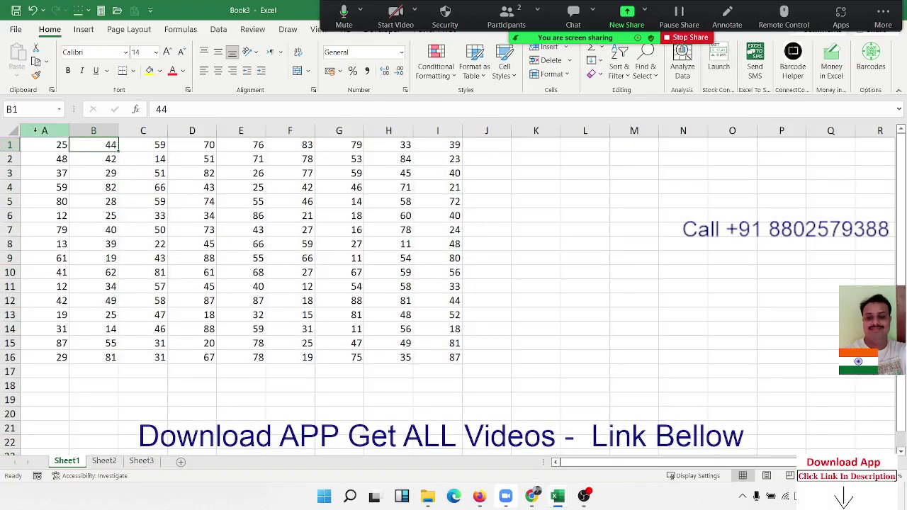
Select the whole worksheet twice with the Select All corner, then step through D7, C4, B3 to A1
key(ctrl)
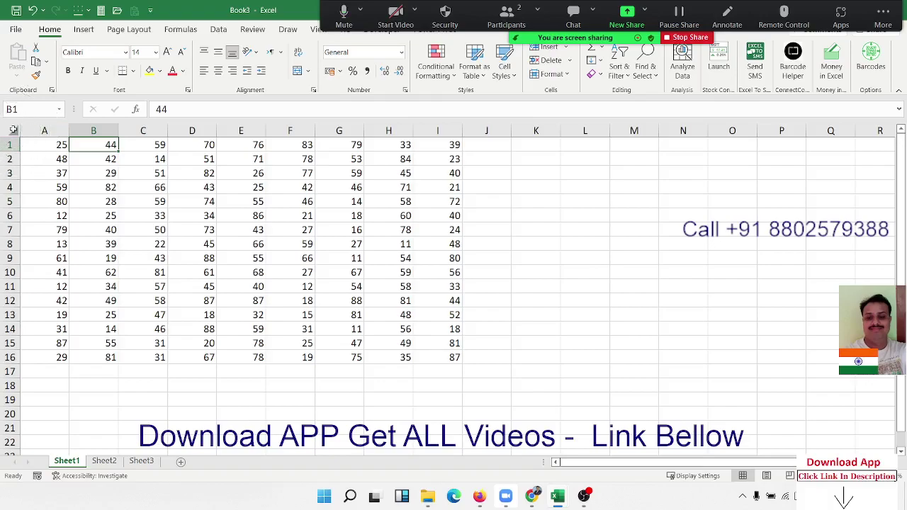
click(13, 130)
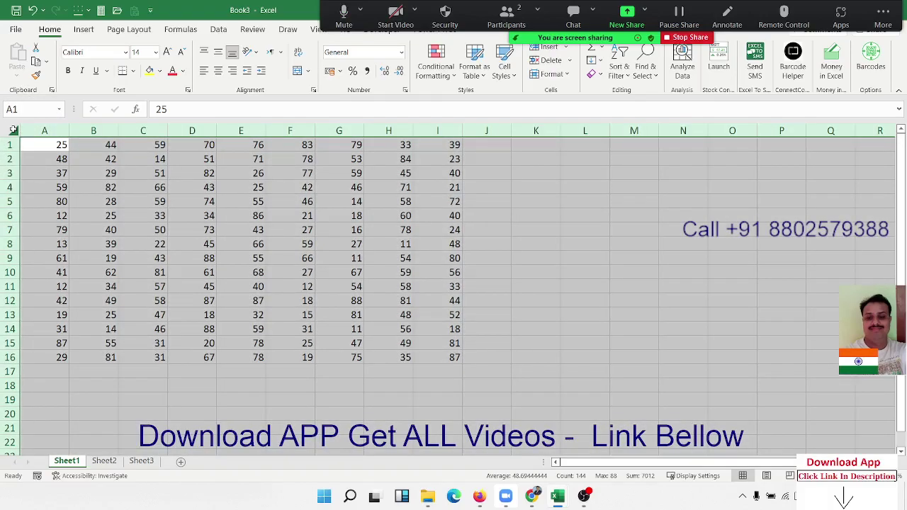
click(25, 155)
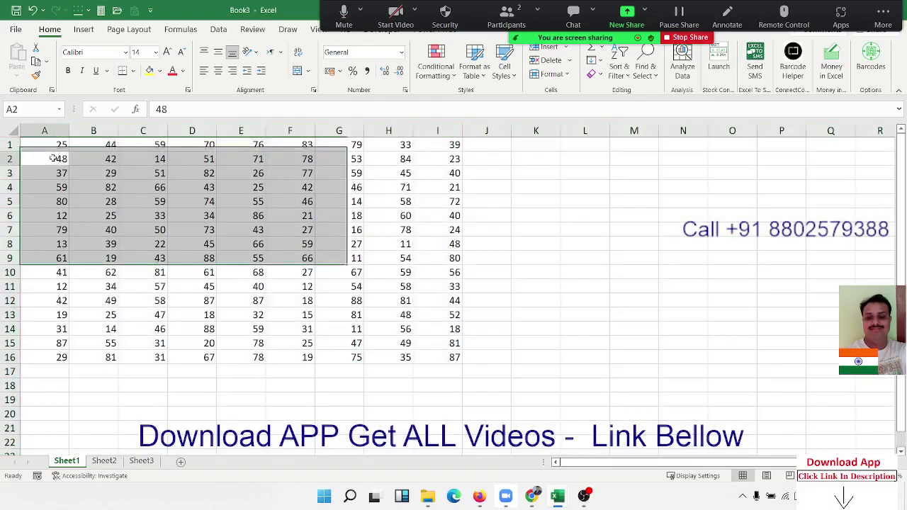
click(14, 132)
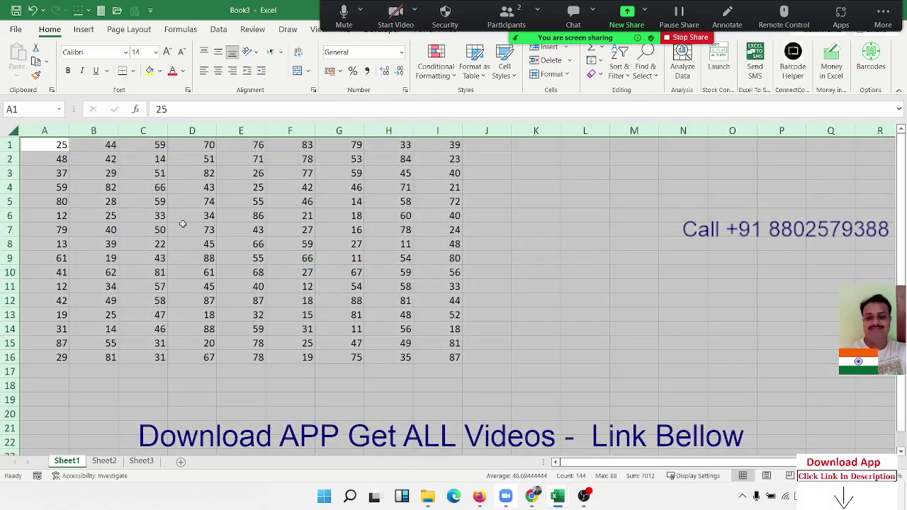
click(183, 227)
click(136, 190)
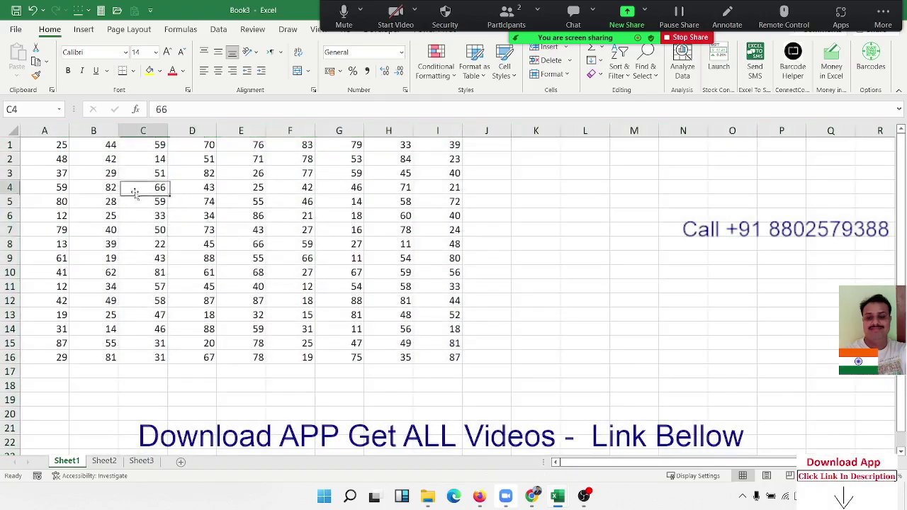
click(80, 177)
click(52, 145)
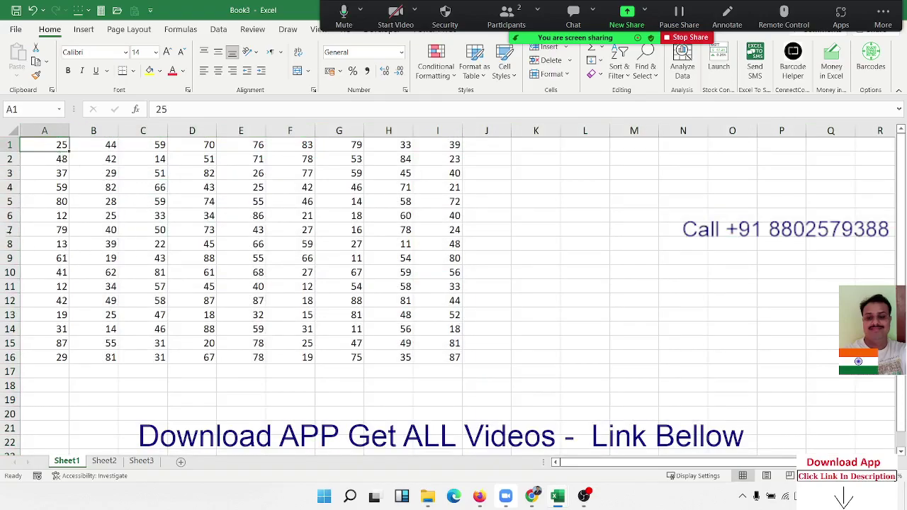
Insert a blank row at row 8 and select the data block above it from A2
click(10, 244)
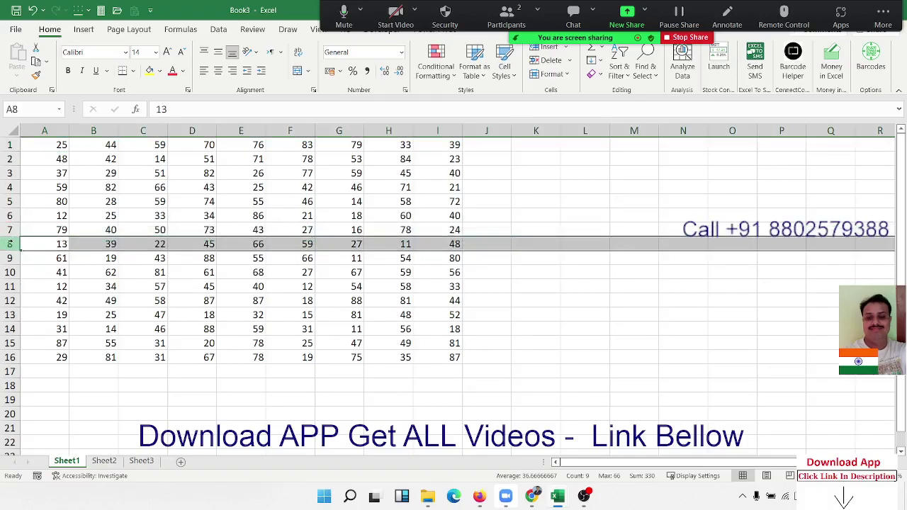
key(ctrl+shift+plus)
click(122, 300)
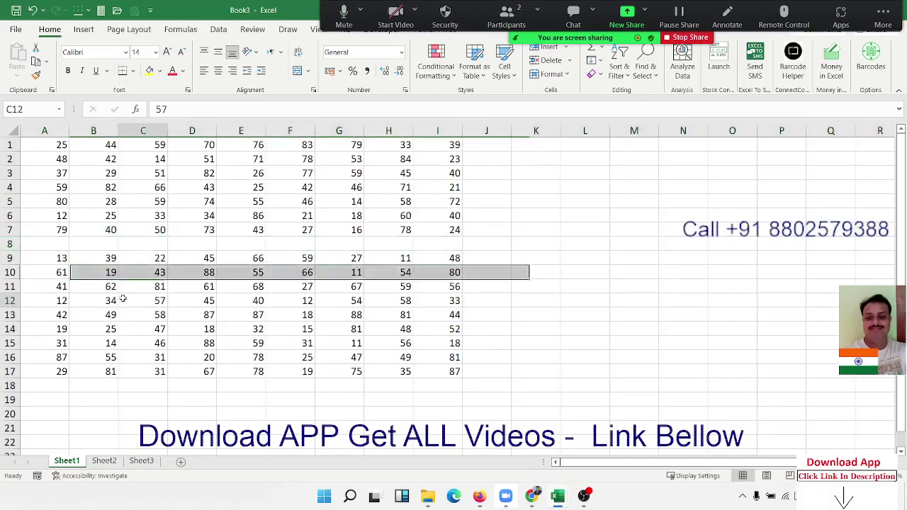
click(56, 157)
key(ctrl+a)
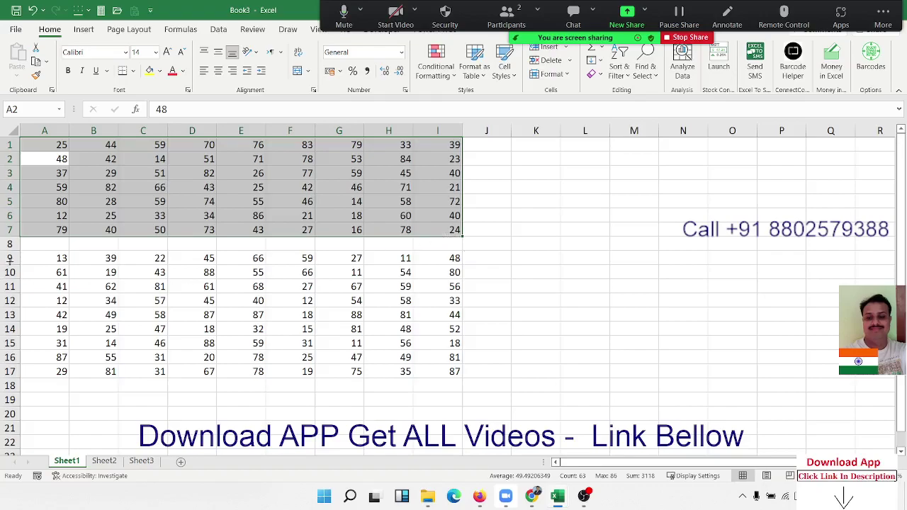
Select the blank row 8 cells, then remove the row so the table closes up
drag(45, 245, 492, 244)
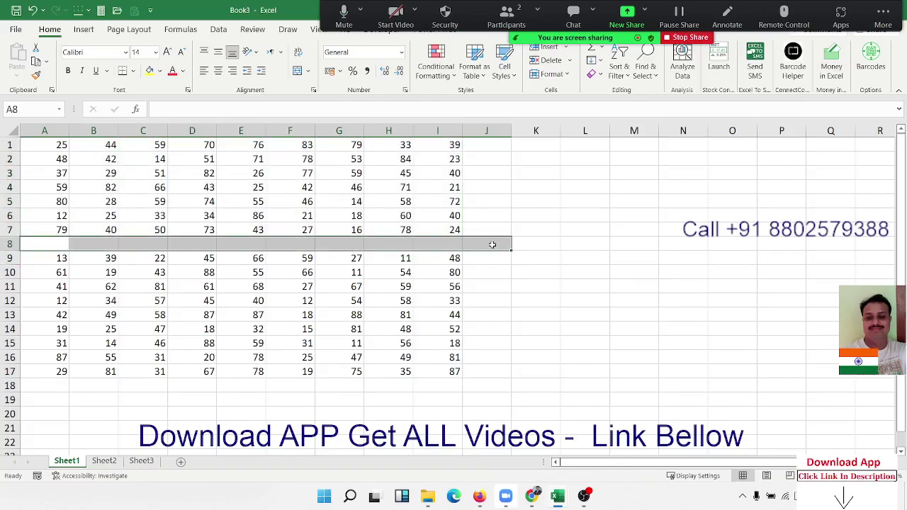
mouse_move(454, 244)
mouse_down()
mouse_move(59, 245)
mouse_move(445, 370)
mouse_up()
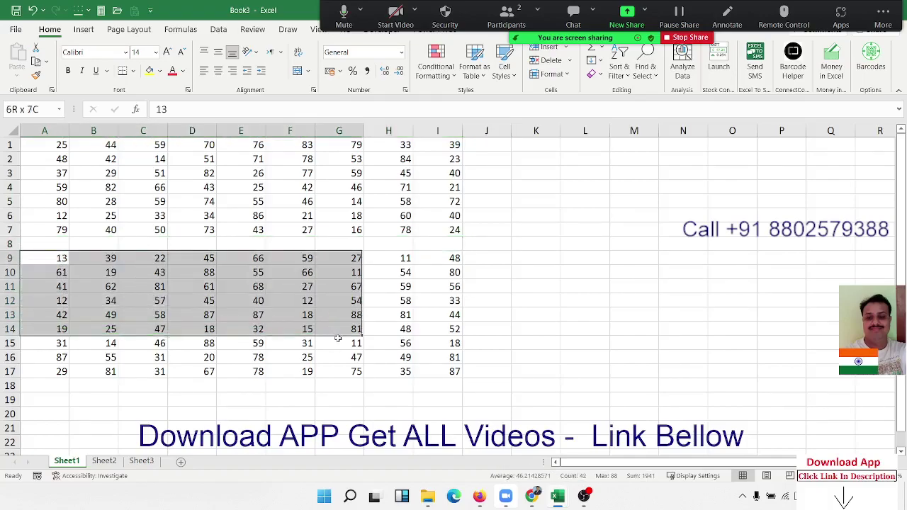
click(368, 328)
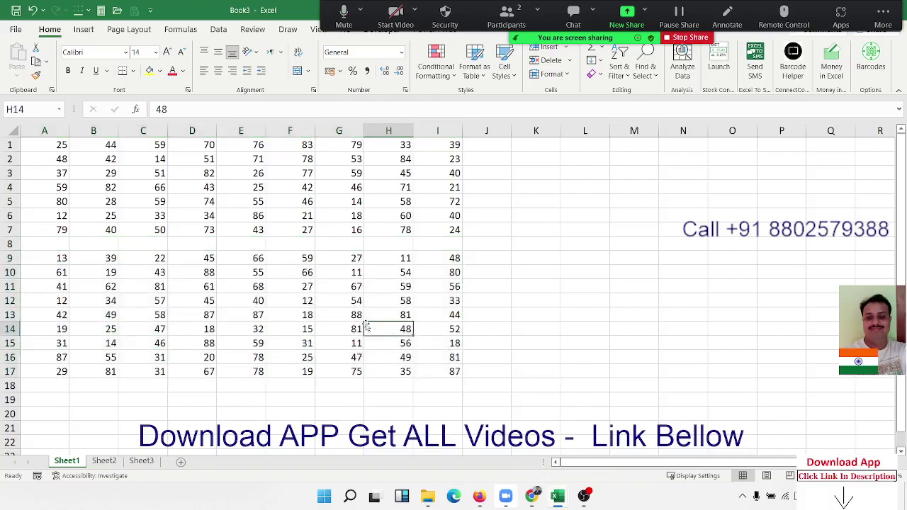
key(ctrl+z)
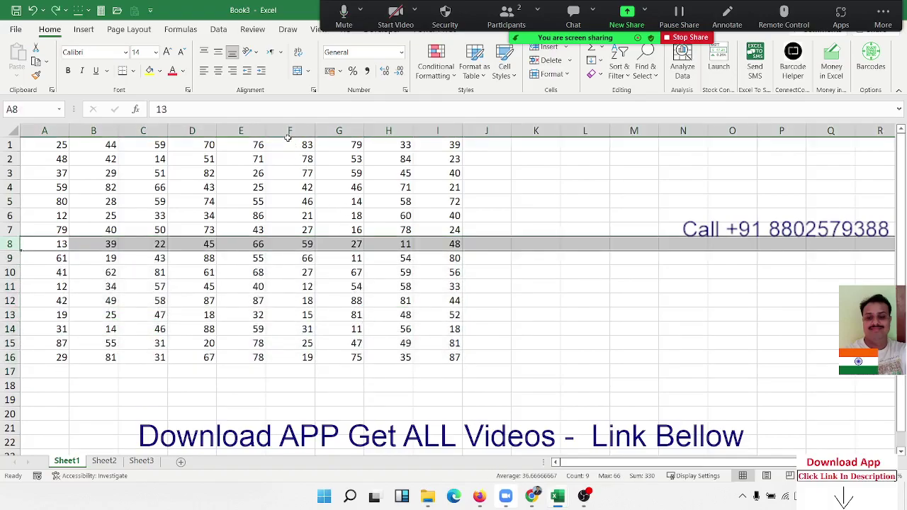
Insert a blank column at F, select the block left of it, then remove the column and return to A1
click(286, 135)
key(ctrl+shift+plus)
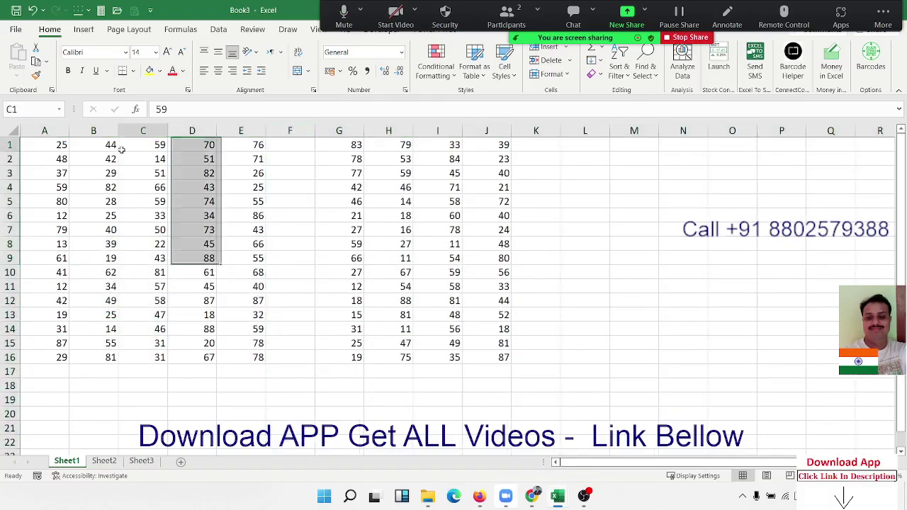
click(122, 149)
key(ctrl+a)
key(ctrl+z)
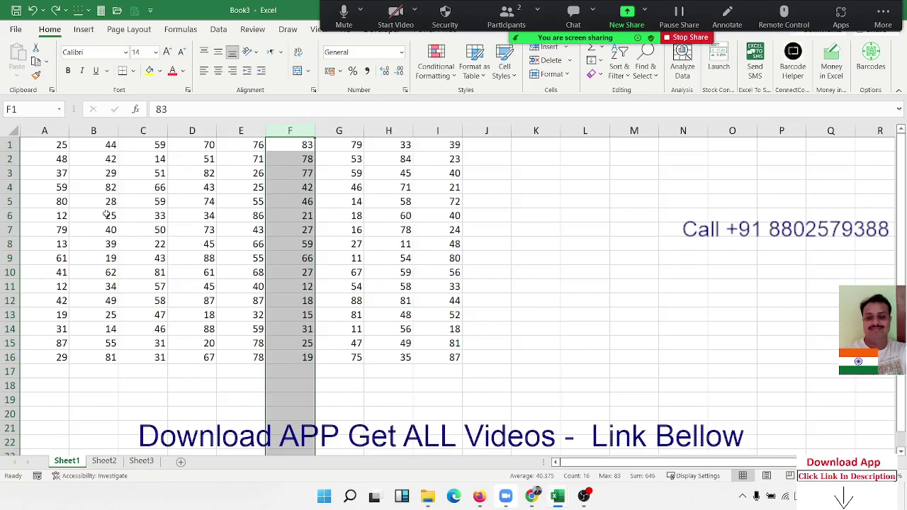
click(42, 150)
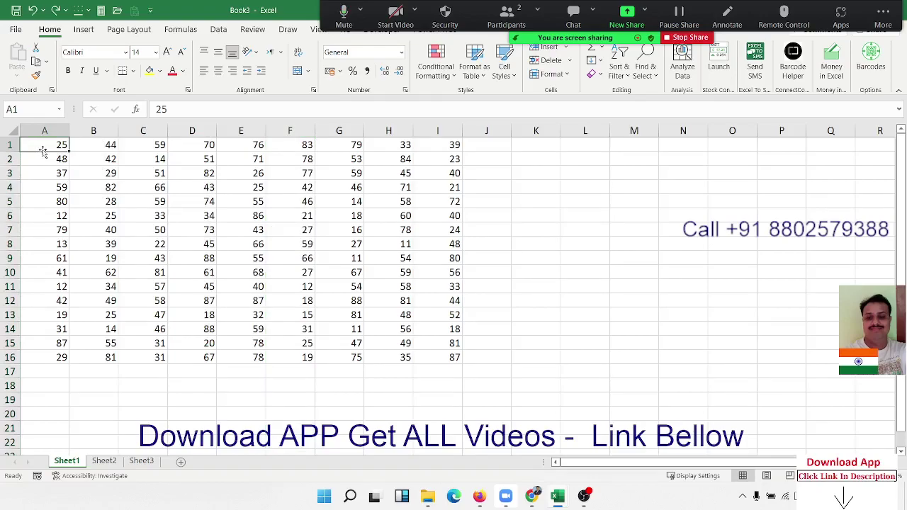
Jump to I16, select column A and then A1:I16, then group Sheet1 with Sheet2
key(ctrl+End)
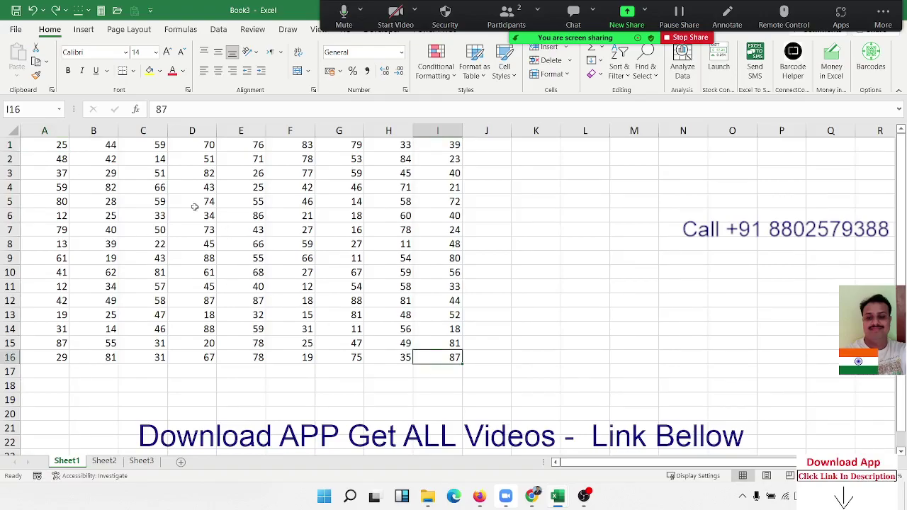
click(49, 156)
click(44, 132)
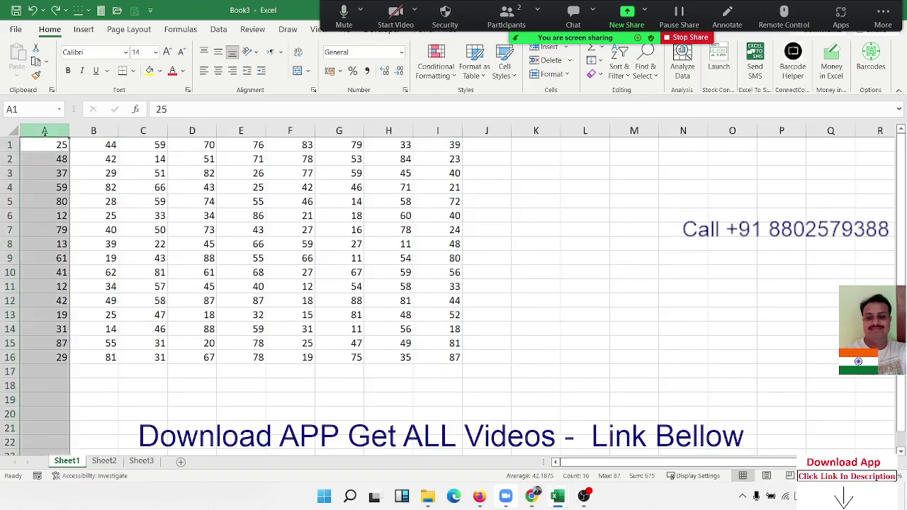
click(54, 148)
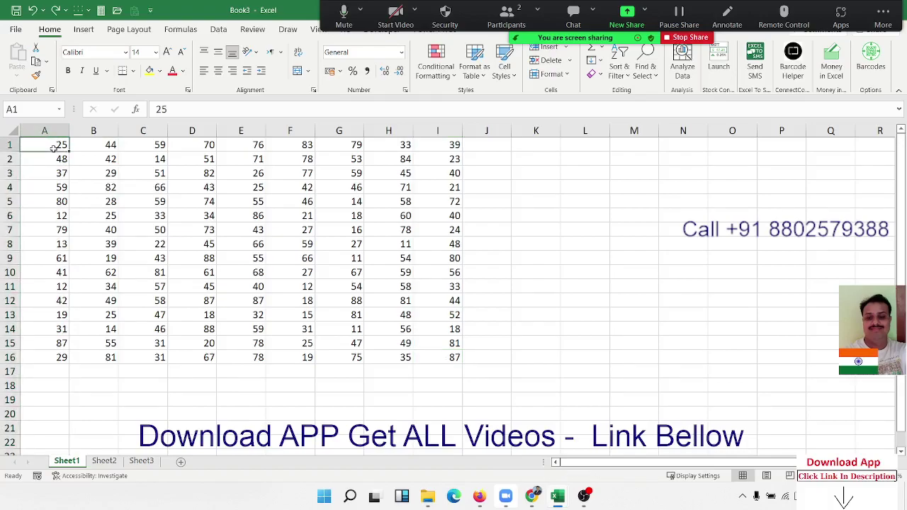
key(ctrl+a)
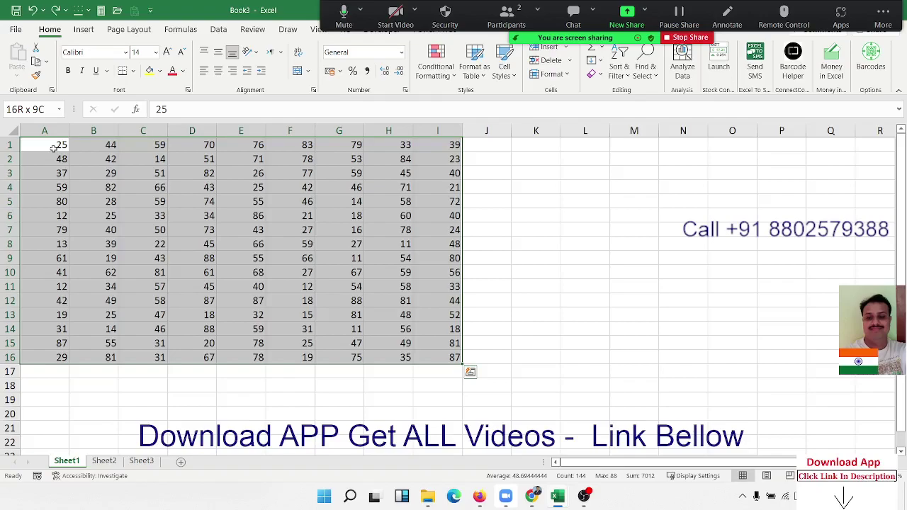
click(54, 148)
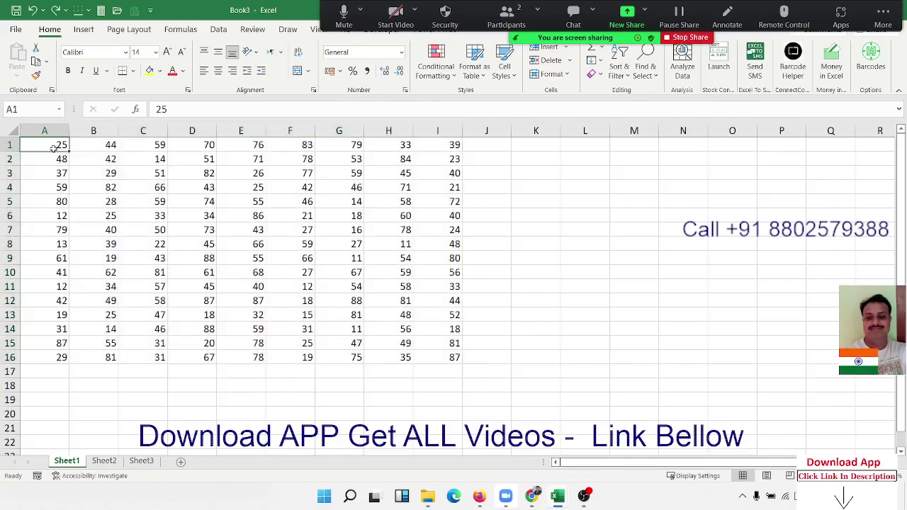
key(ctrl+shift+Page_Down)
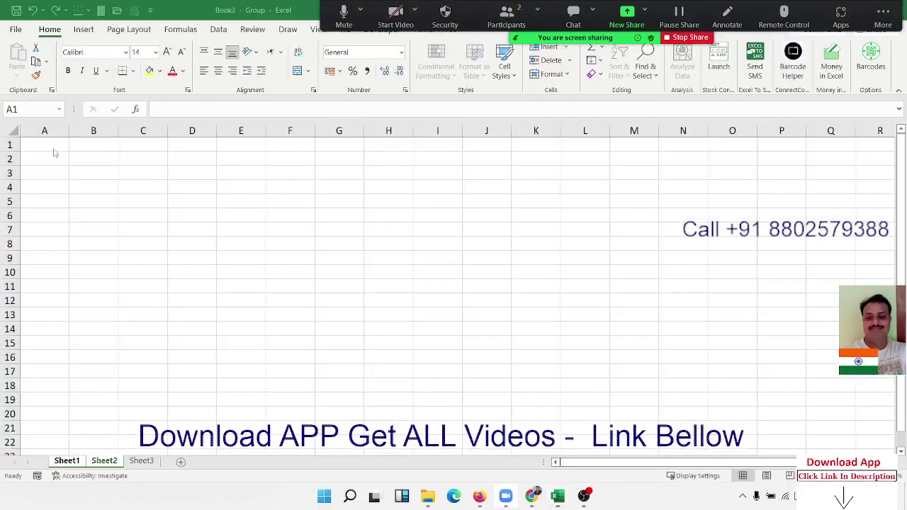
click(76, 462)
click(141, 461)
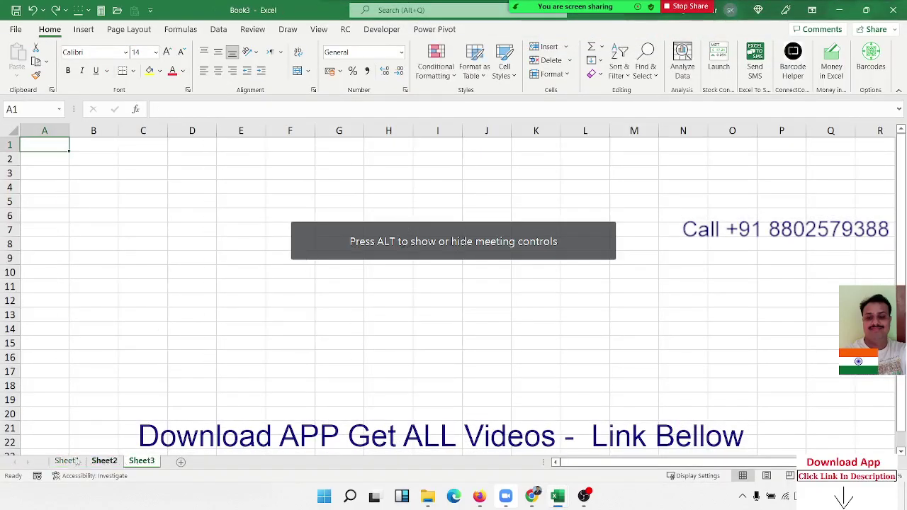
click(78, 461)
click(78, 170)
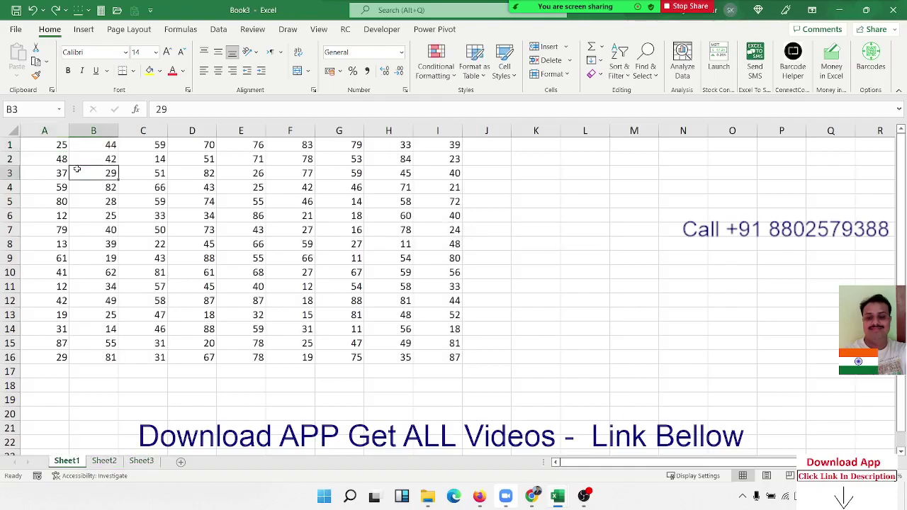
key(ctrl+shift+End)
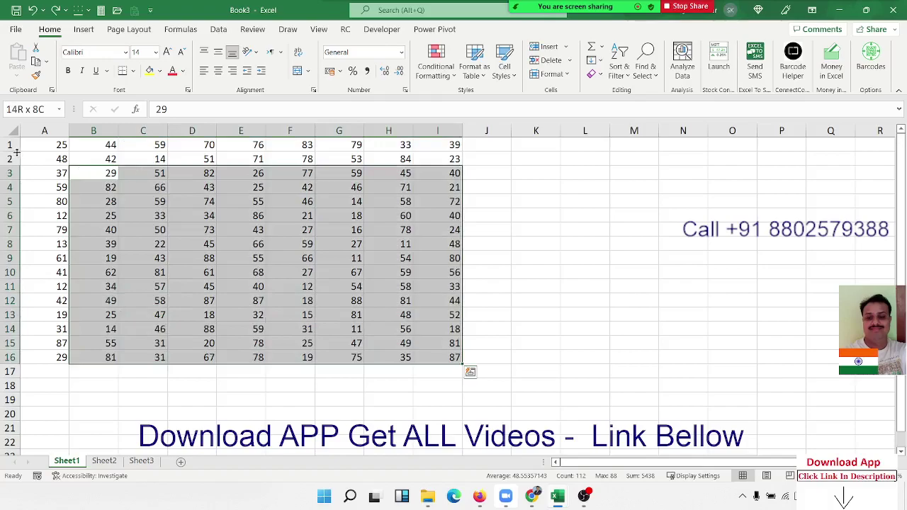
click(59, 145)
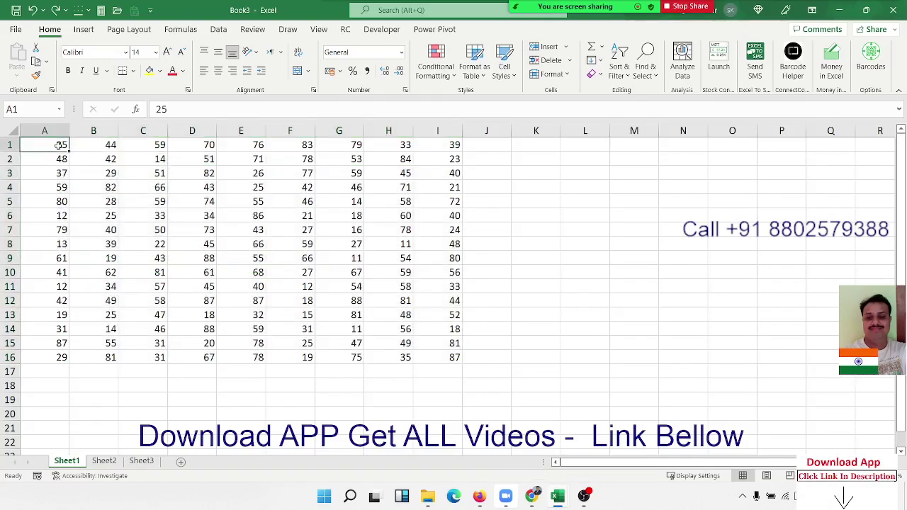
key(ctrl+shift+End)
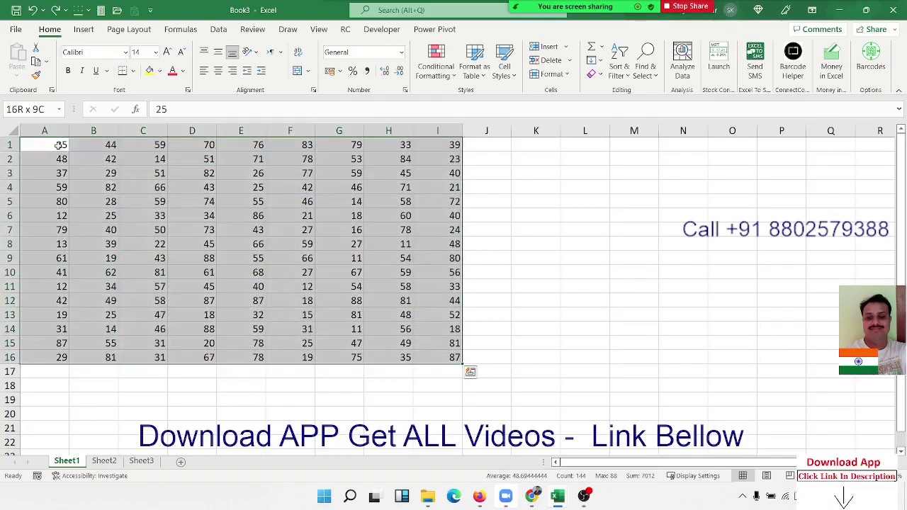
click(326, 248)
click(487, 212)
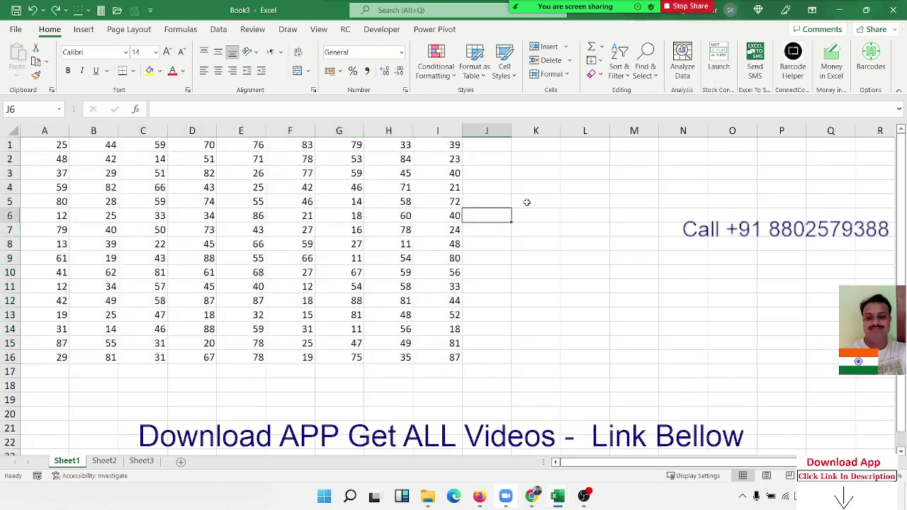
text(s)
click(530, 190)
text(s)
click(583, 188)
text(s)
click(566, 240)
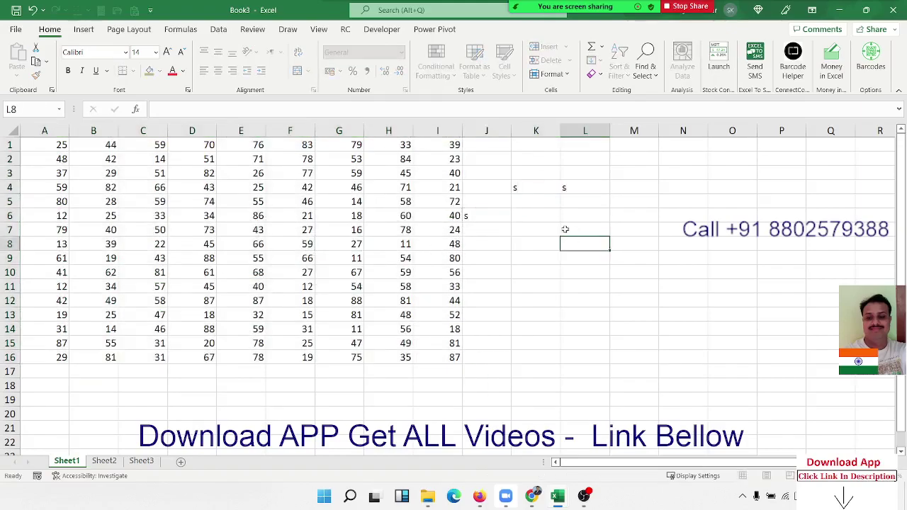
drag(487, 174, 583, 244)
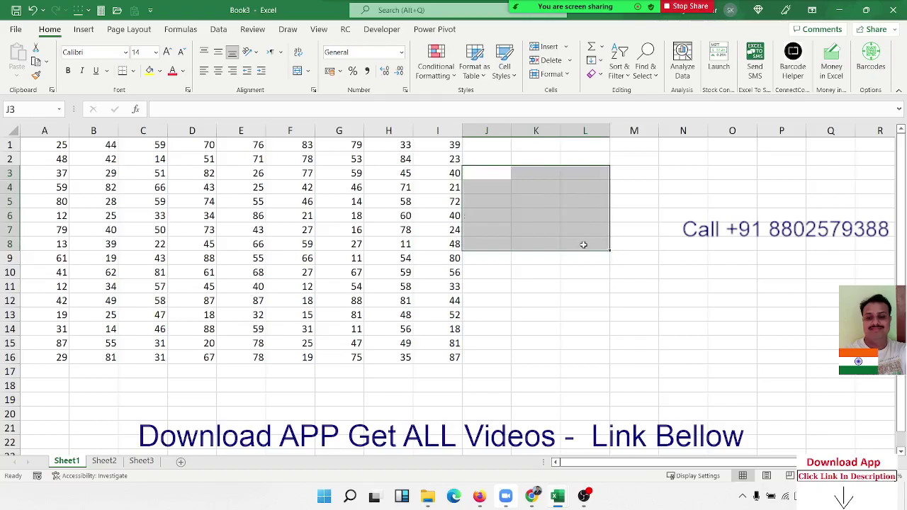
click(126, 206)
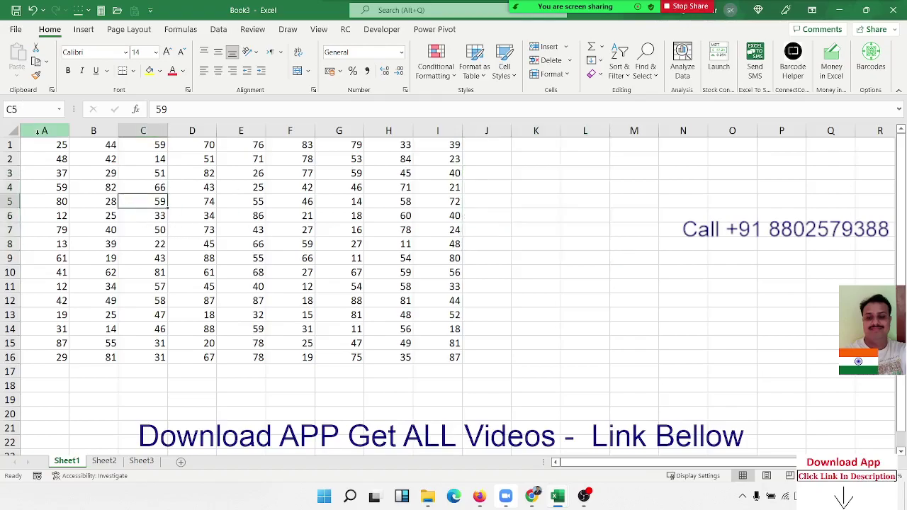
click(37, 156)
click(35, 145)
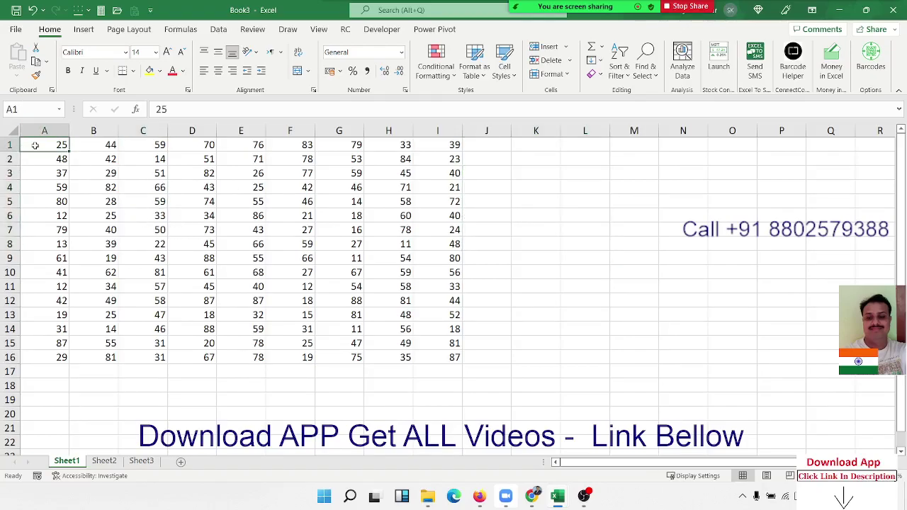
drag(34, 145, 606, 361)
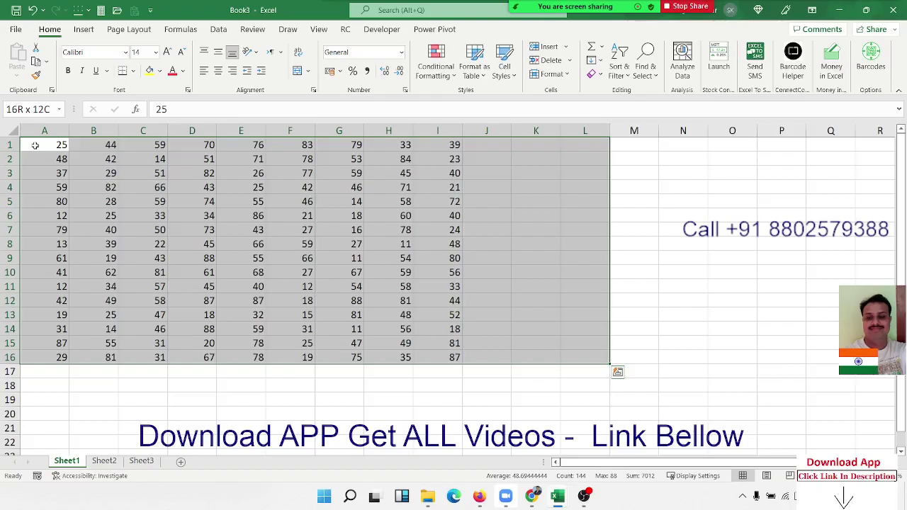
click(261, 248)
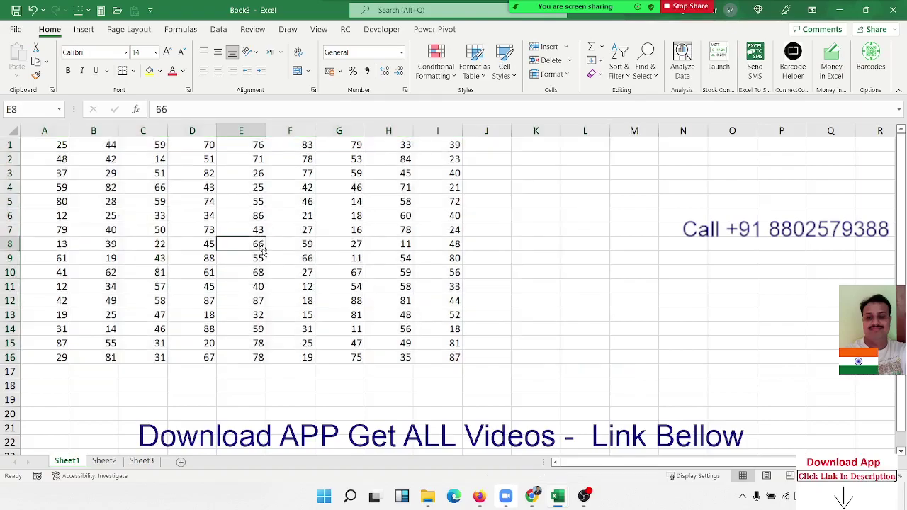
click(251, 228)
click(225, 188)
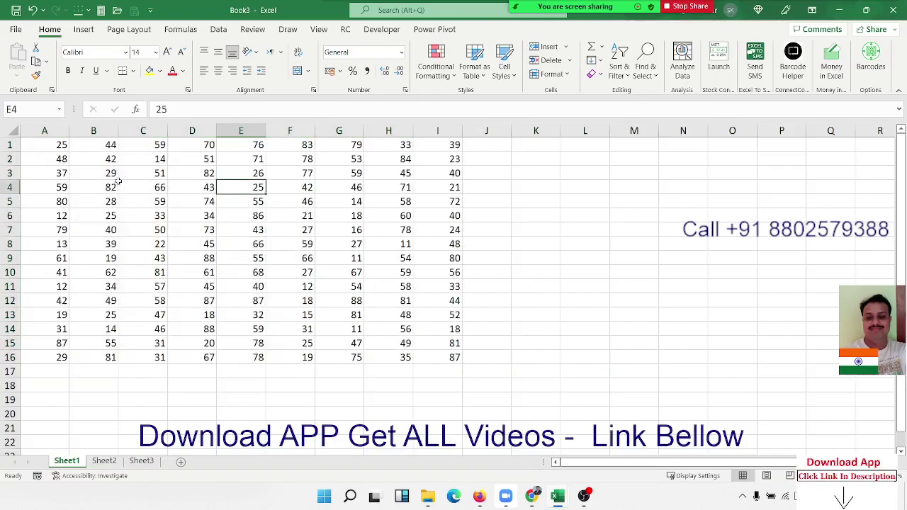
click(54, 146)
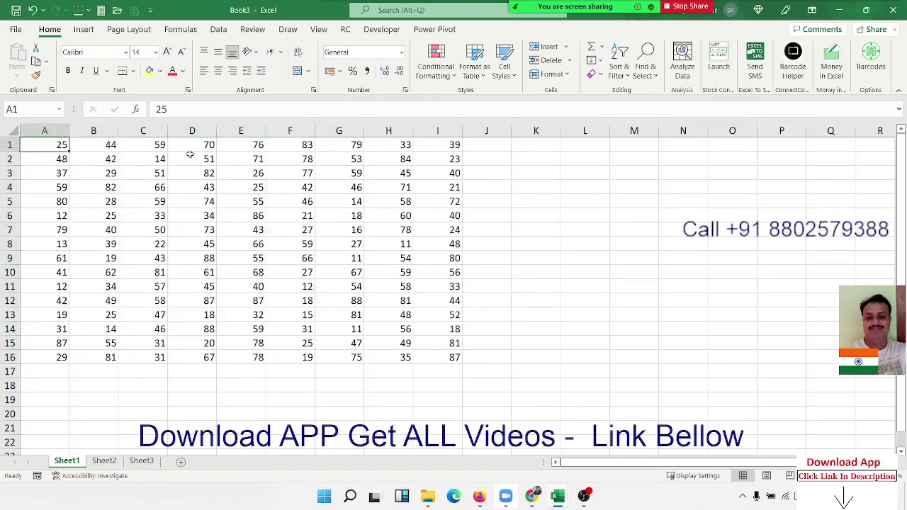
key(ctrl+Down)
key(ctrl+Right)
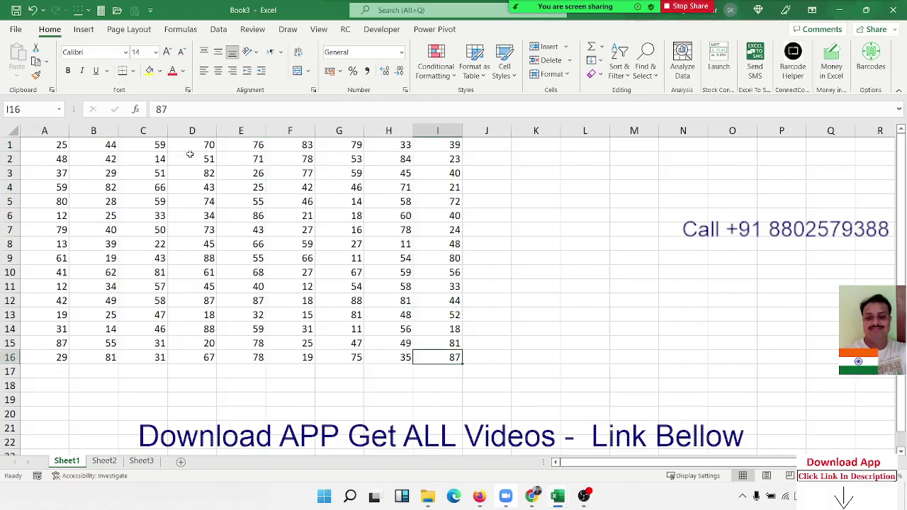
key(ctrl+Up)
key(ctrl+Left)
key(ctrl+Down)
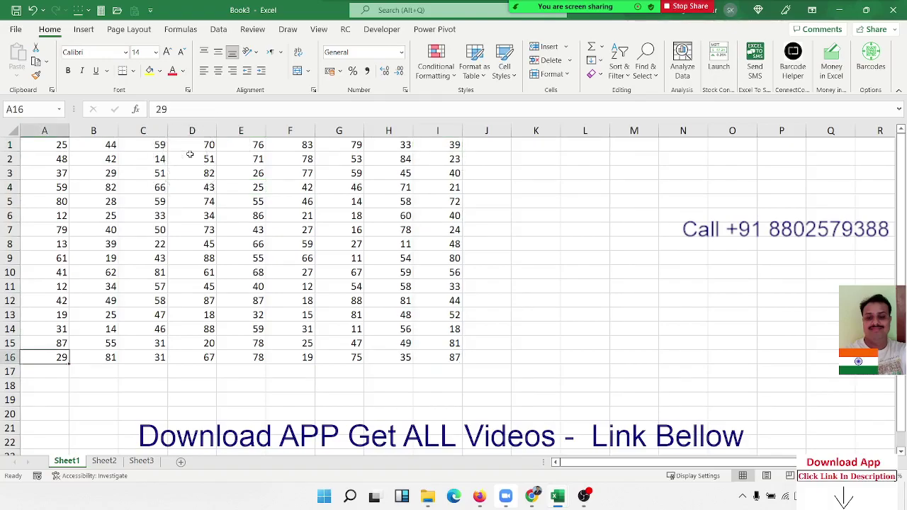
key(ctrl+Right)
key(ctrl+Up)
key(ctrl+Left)
key(ctrl+Down)
key(ctrl+Up)
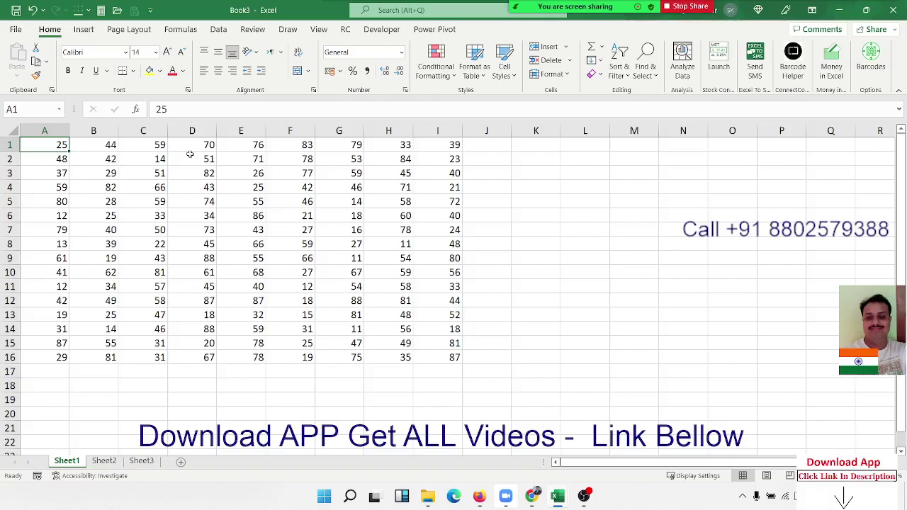
key(ctrl+Down)
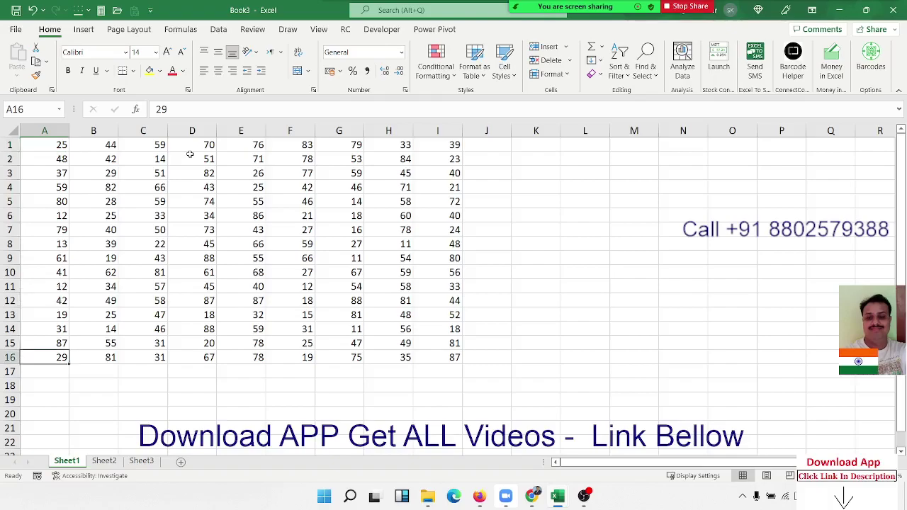
key(ctrl+Right)
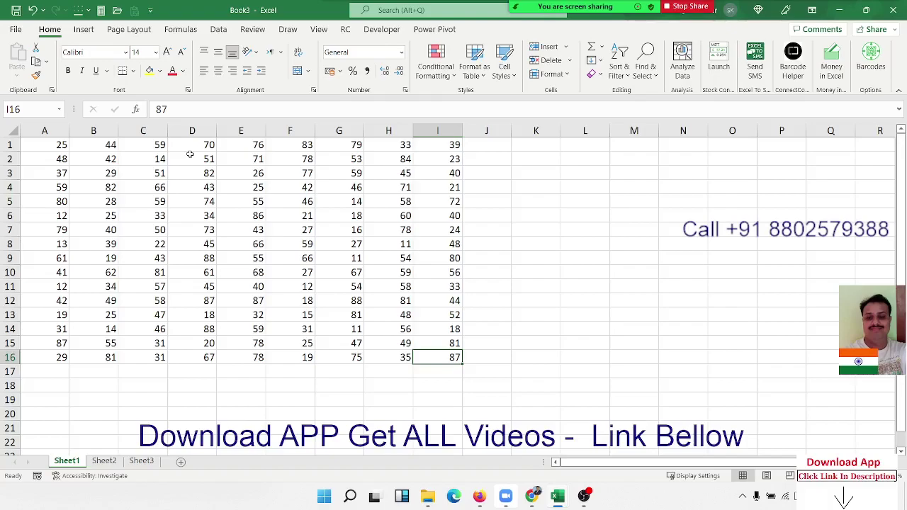
key(ctrl+Up)
key(ctrl+Left)
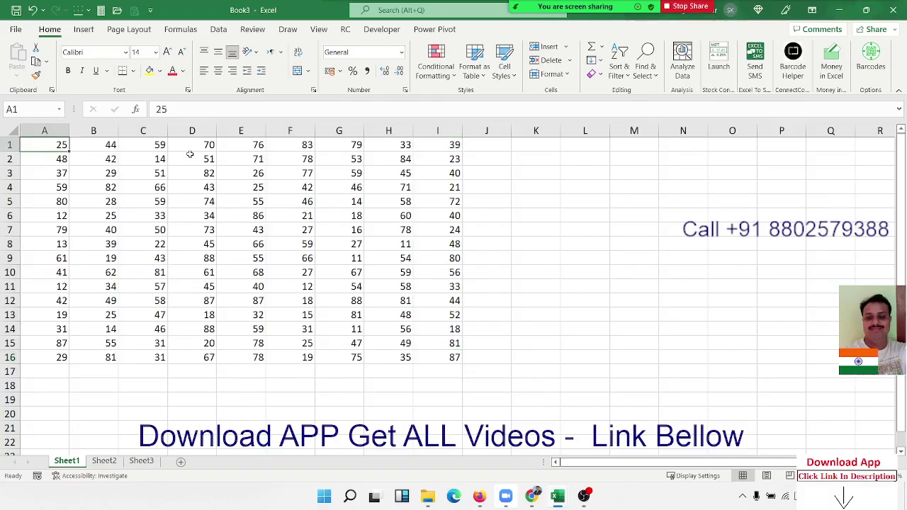
Click through B3, C5, D8, E9, G12, H14, select A1:I16 from I16, then pick C6
click(106, 173)
click(142, 201)
click(206, 244)
click(224, 264)
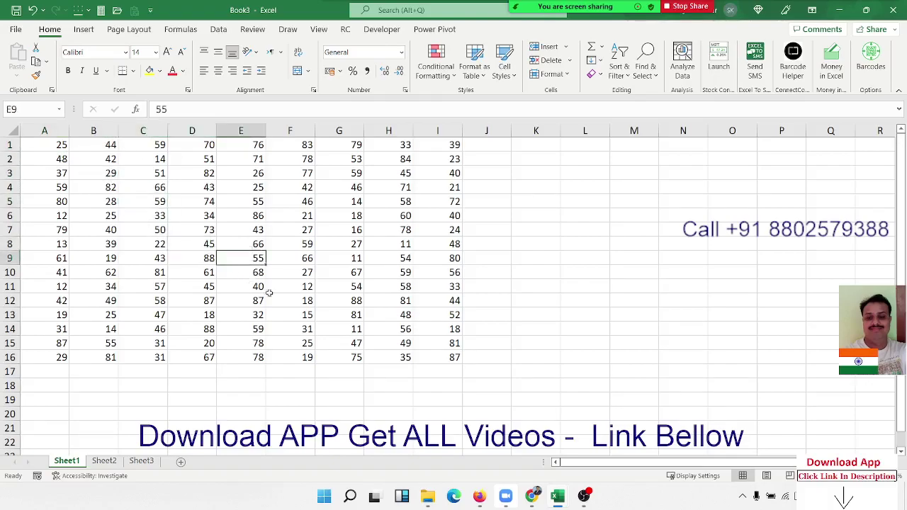
click(331, 304)
click(409, 328)
drag(443, 359, 21, 145)
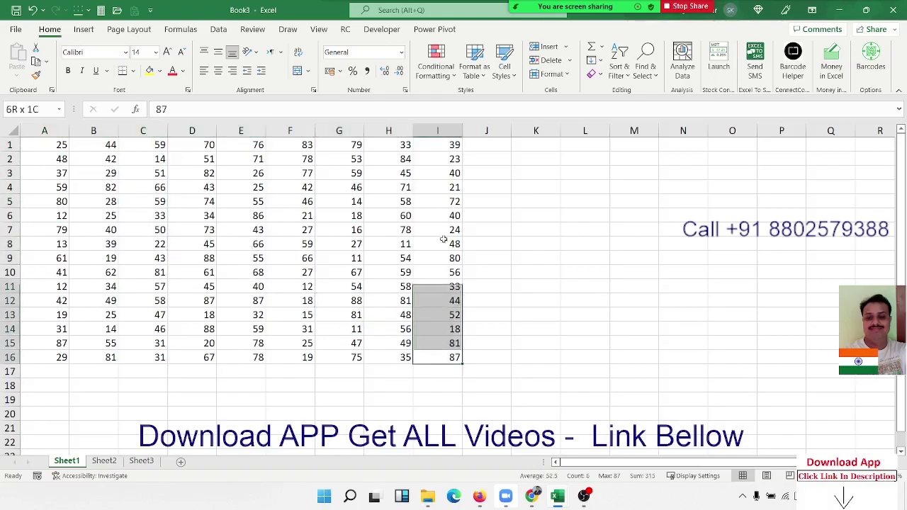
click(152, 214)
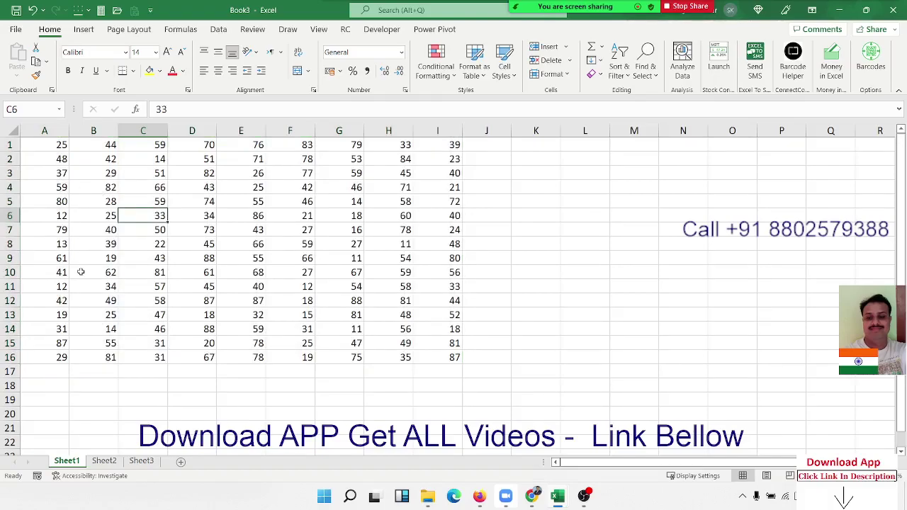
Add A4, C4, B8, D11, F7, F5, E3, G3, H5, H8 and G11 to the selection
click(56, 188)
ctrl+click(146, 188)
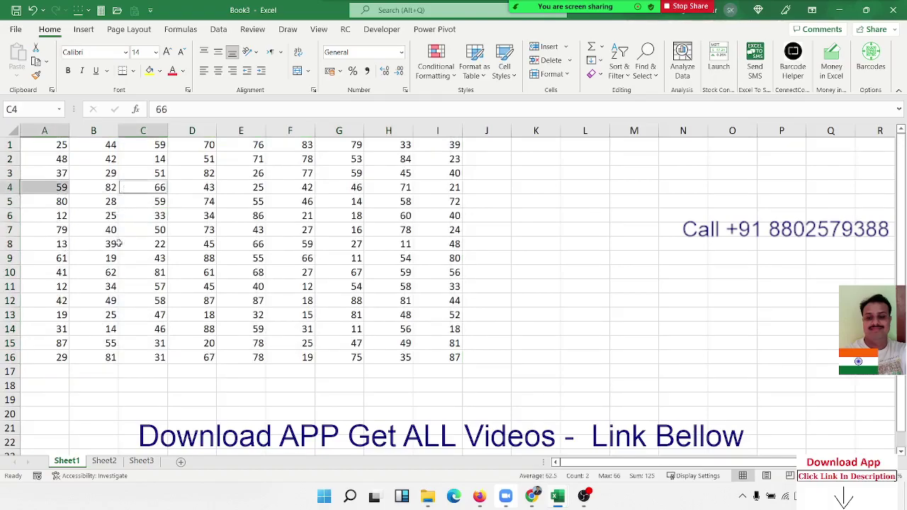
ctrl+click(102, 244)
ctrl+click(193, 286)
ctrl+click(294, 229)
ctrl+click(294, 201)
ctrl+click(245, 173)
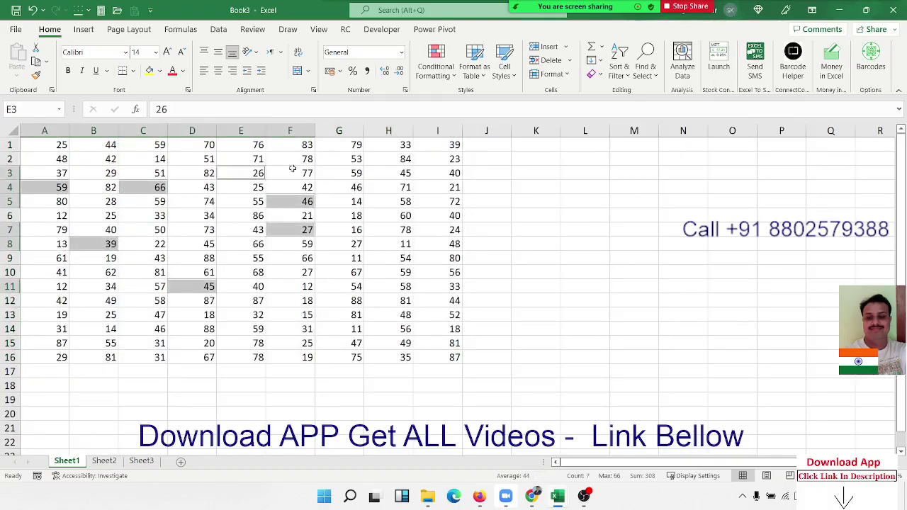
ctrl+click(344, 173)
ctrl+click(400, 202)
ctrl+click(400, 244)
ctrl+click(347, 300)
Also add G12, F14, D15, B15, A13, A11, I11, I4, I2, D2 and D6 to the selection
ctrl+click(347, 286)
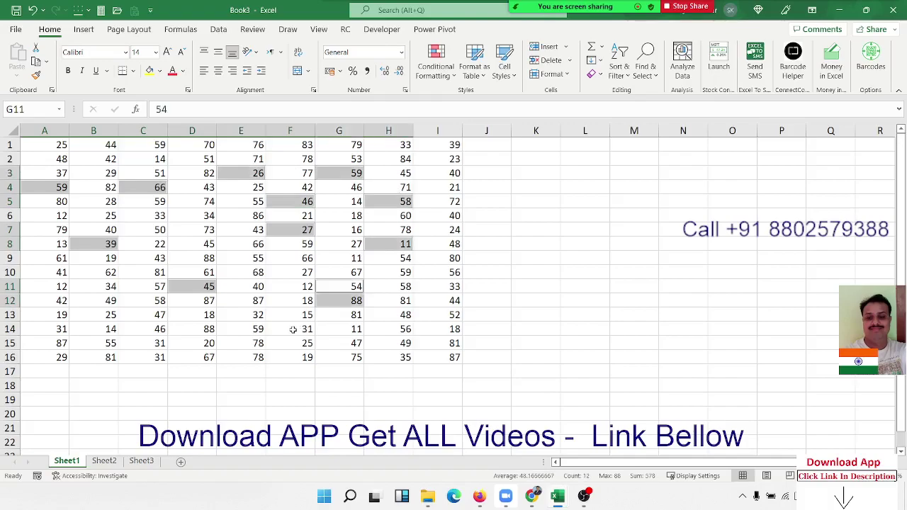
ctrl+click(297, 328)
ctrl+click(202, 345)
ctrl+click(106, 346)
ctrl+click(67, 317)
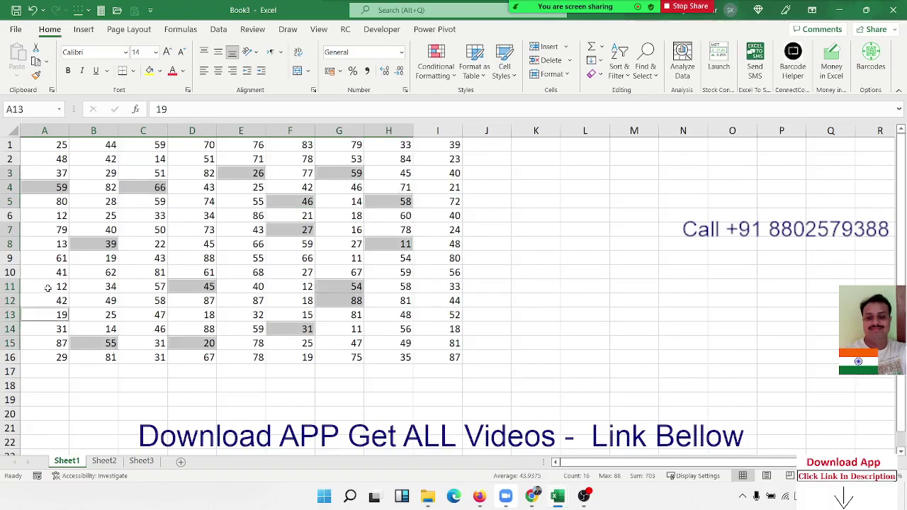
ctrl+click(48, 290)
ctrl+click(435, 286)
ctrl+click(434, 187)
ctrl+click(434, 159)
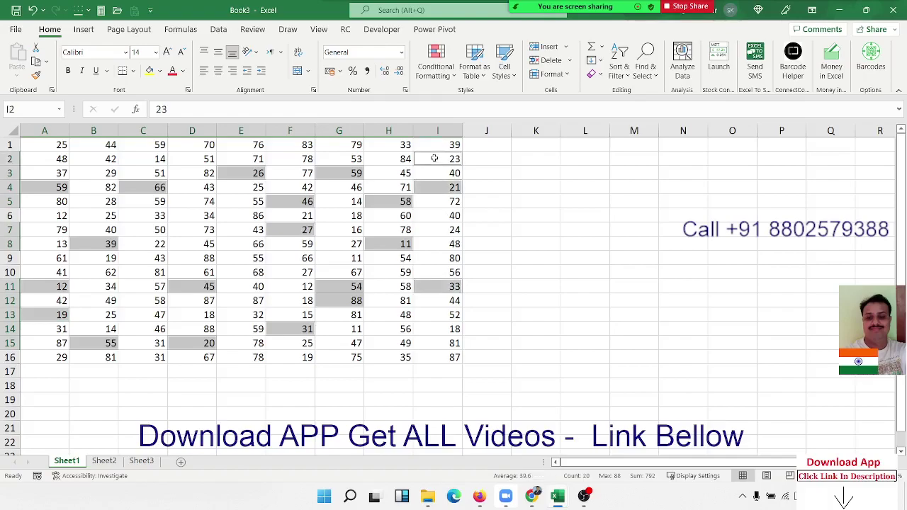
ctrl+click(206, 158)
ctrl+click(202, 221)
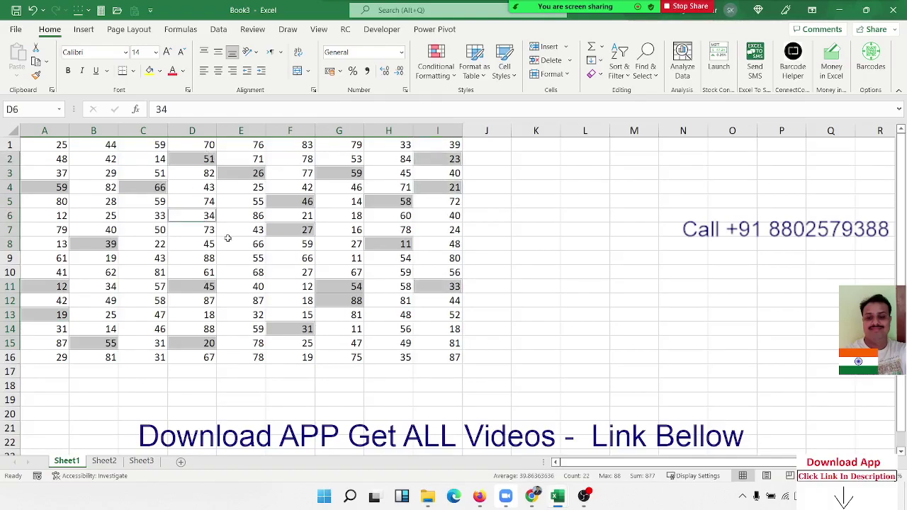
Try copying the multi-cell selection, dismiss the multiple-selections warning, and select E6
key(ctrl+c)
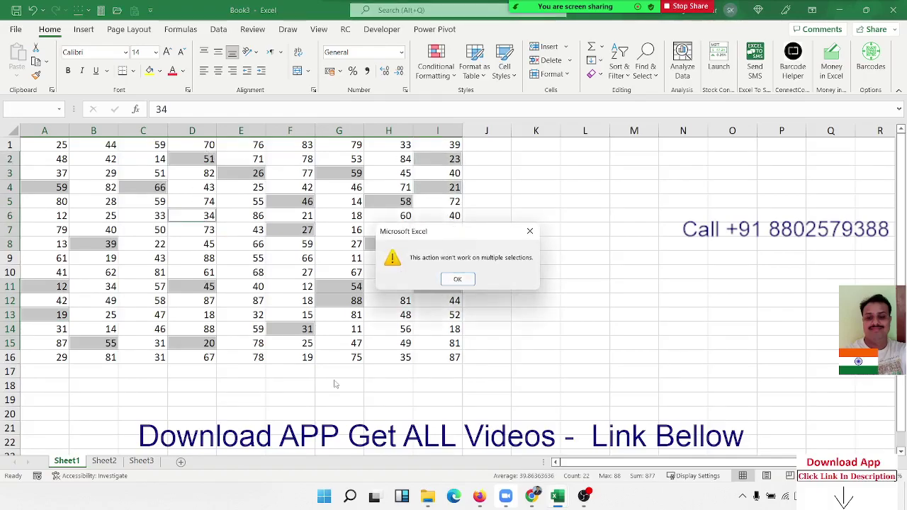
key(Return)
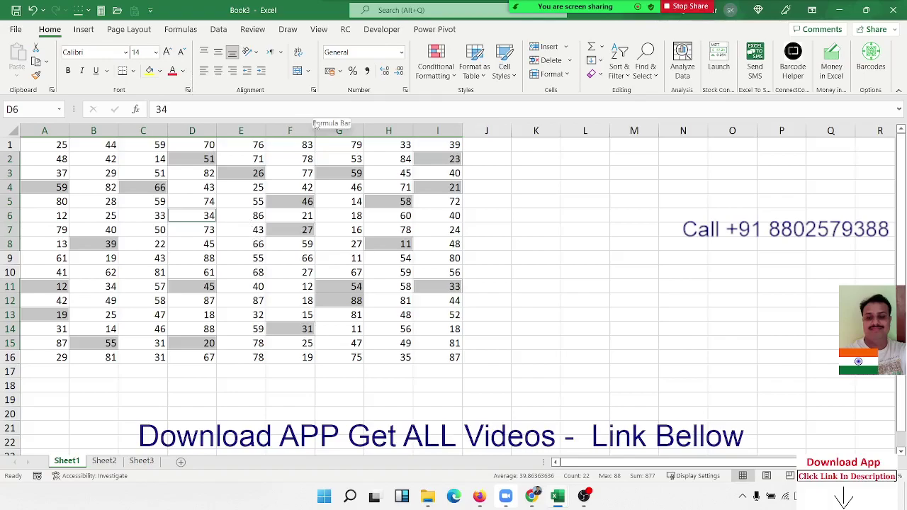
click(251, 211)
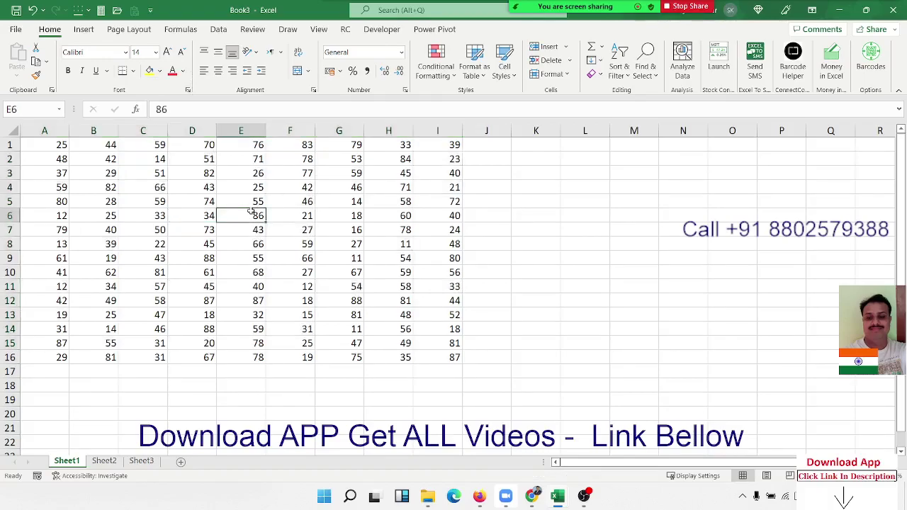
click(51, 144)
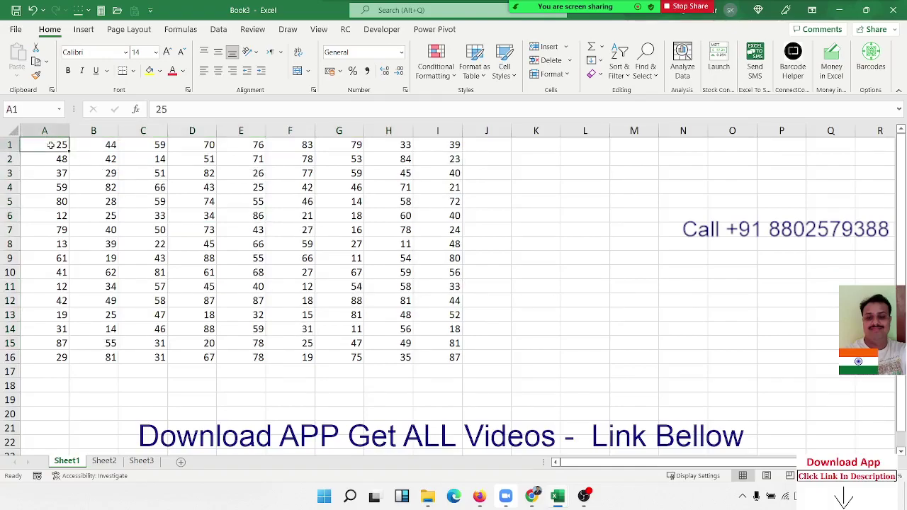
ctrl+click(151, 146)
ctrl+click(259, 145)
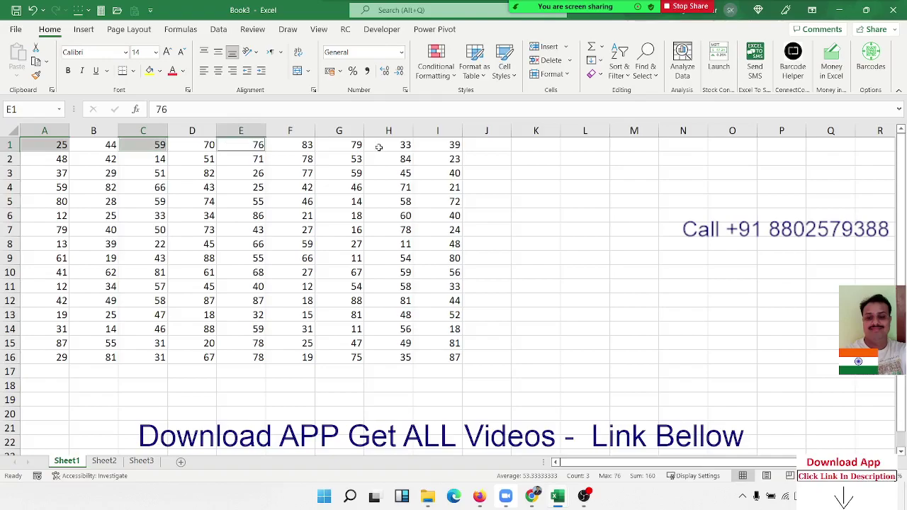
ctrl+click(379, 145)
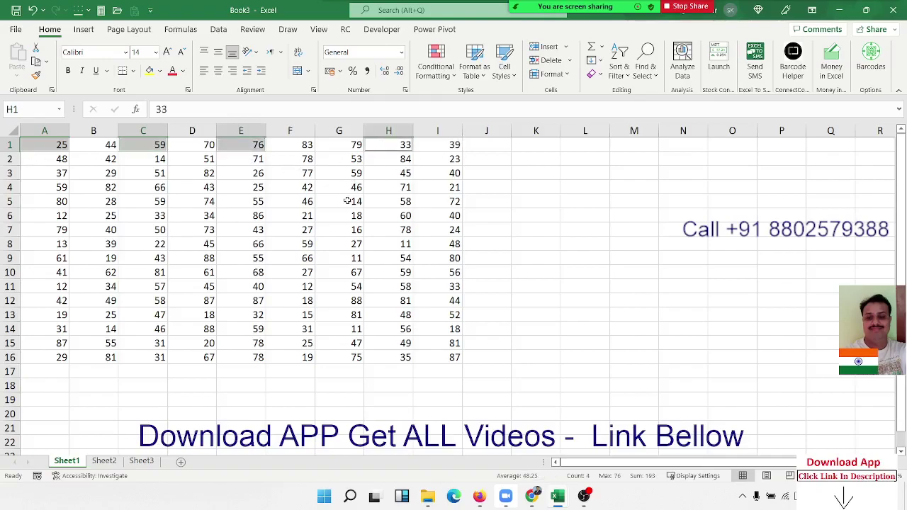
key(ctrl+c)
key(Escape)
click(433, 228)
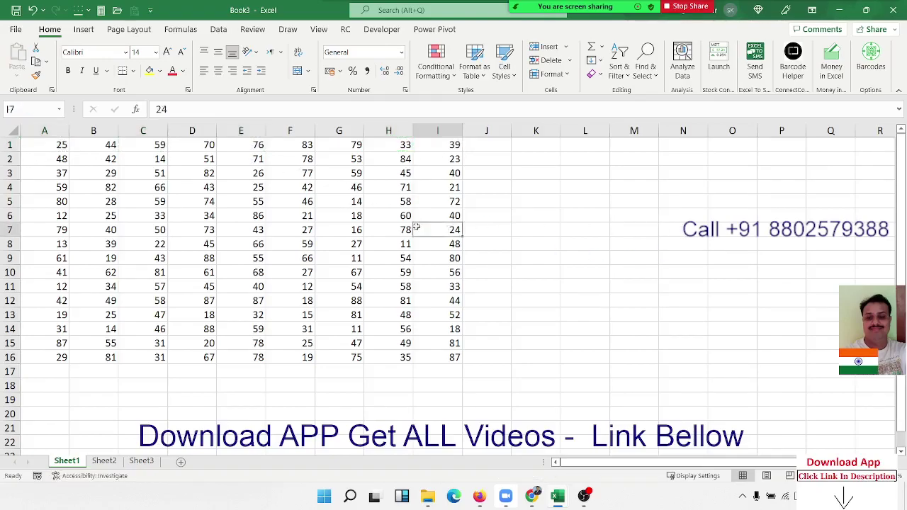
drag(48, 150, 48, 186)
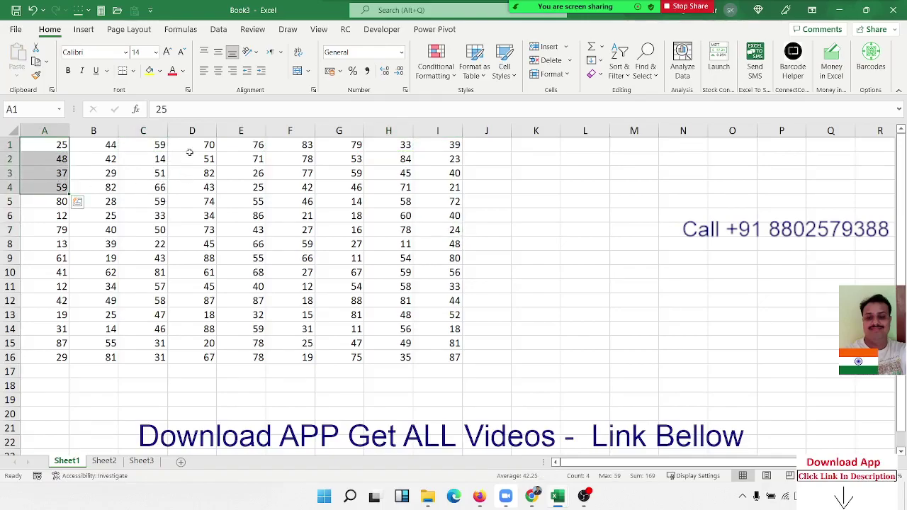
ctrl+drag(194, 147, 195, 187)
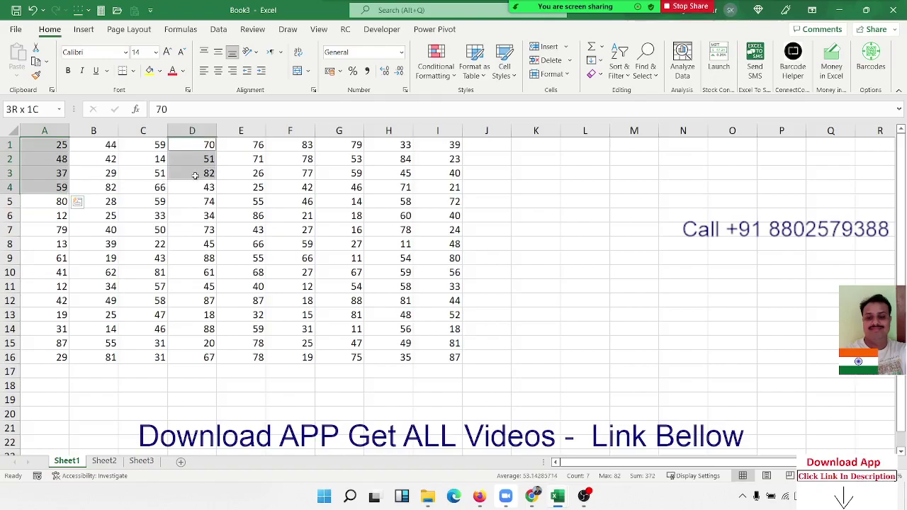
mouse_move(290, 145)
ctrl+mouse_down()
mouse_move(295, 203)
mouse_move(295, 188)
ctrl+mouse_up()
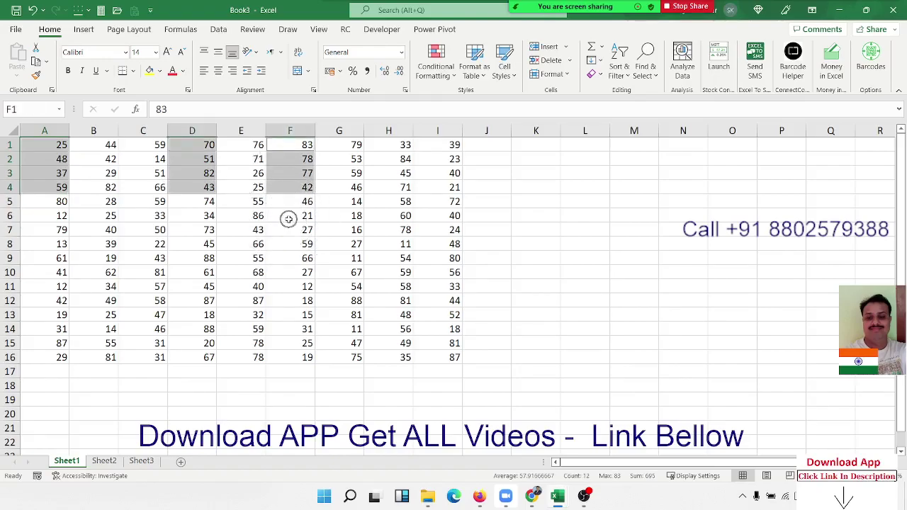
key(ctrl+c)
key(Escape)
click(440, 229)
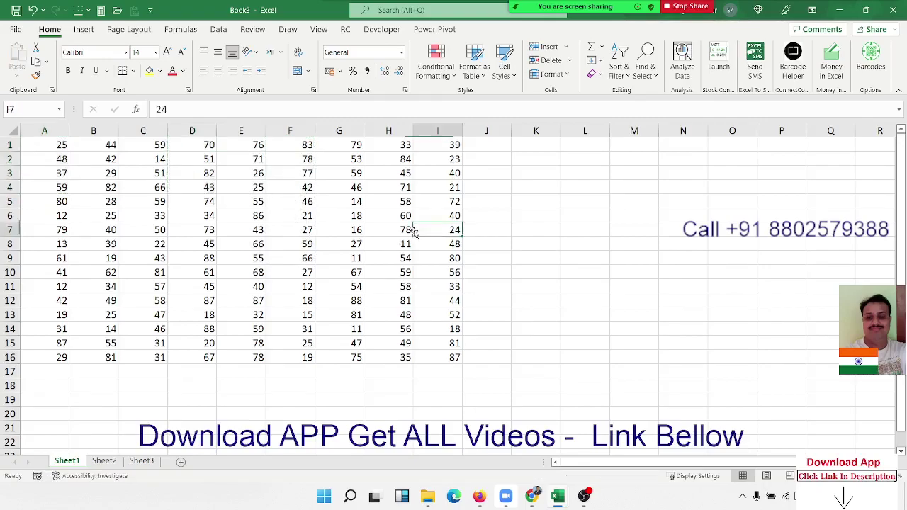
drag(51, 145, 55, 187)
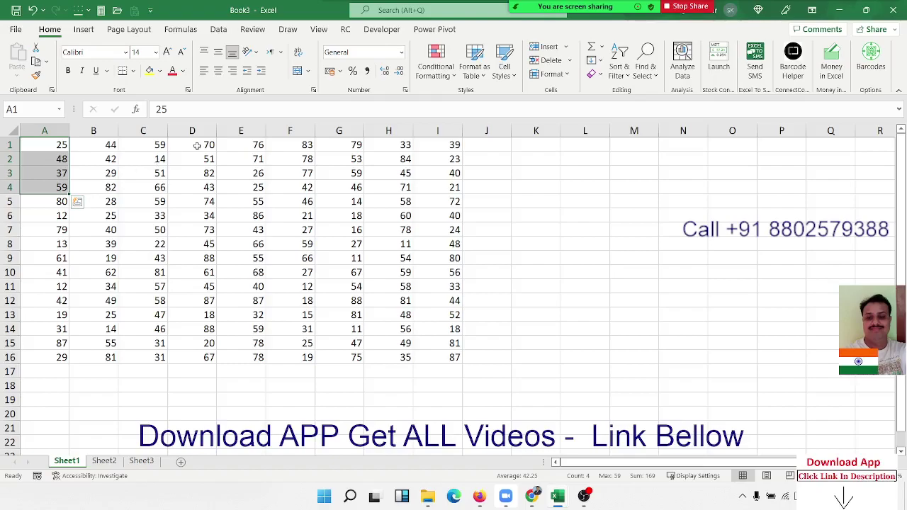
mouse_move(199, 144)
ctrl+mouse_down()
mouse_move(200, 195)
mouse_move(200, 186)
ctrl+mouse_up()
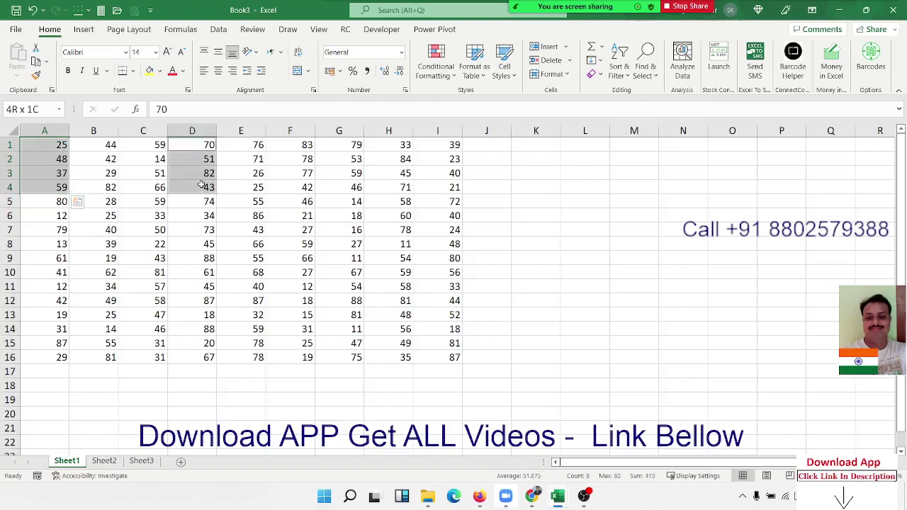
ctrl+drag(300, 145, 302, 187)
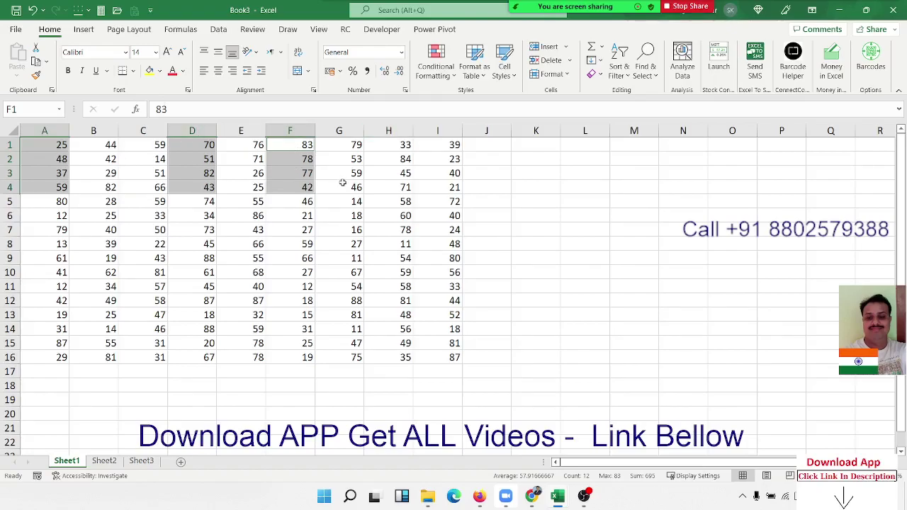
ctrl+drag(391, 201, 401, 244)
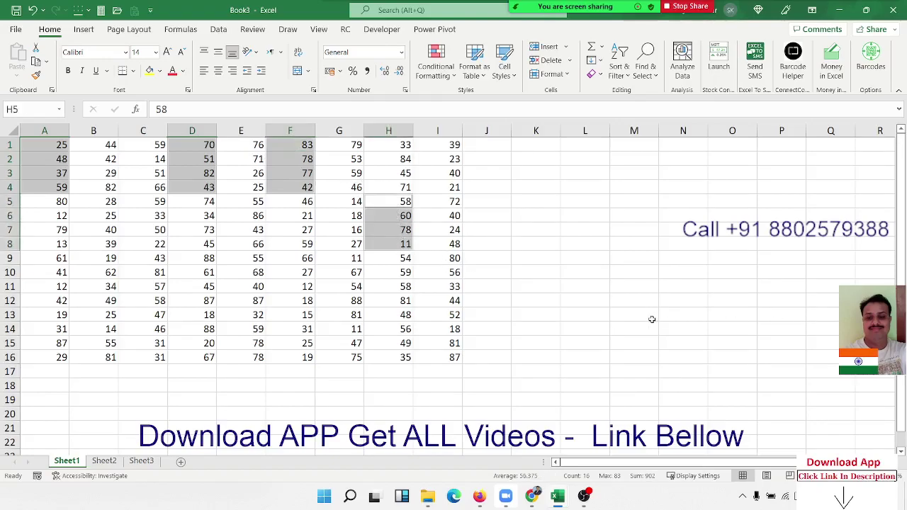
key(ctrl+c)
key(Return)
click(224, 254)
click(35, 160)
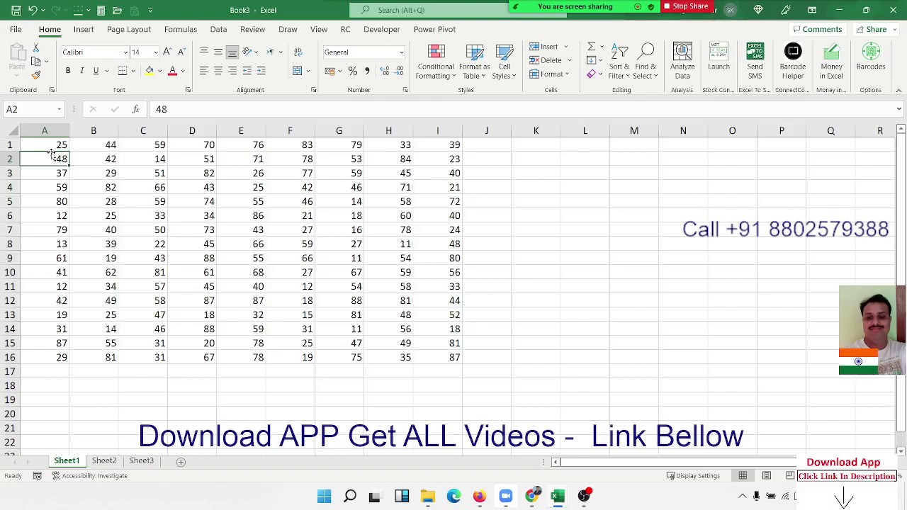
Select cells A1, A5, A9, C1, C5 and C9 together
click(53, 145)
ctrl+click(36, 203)
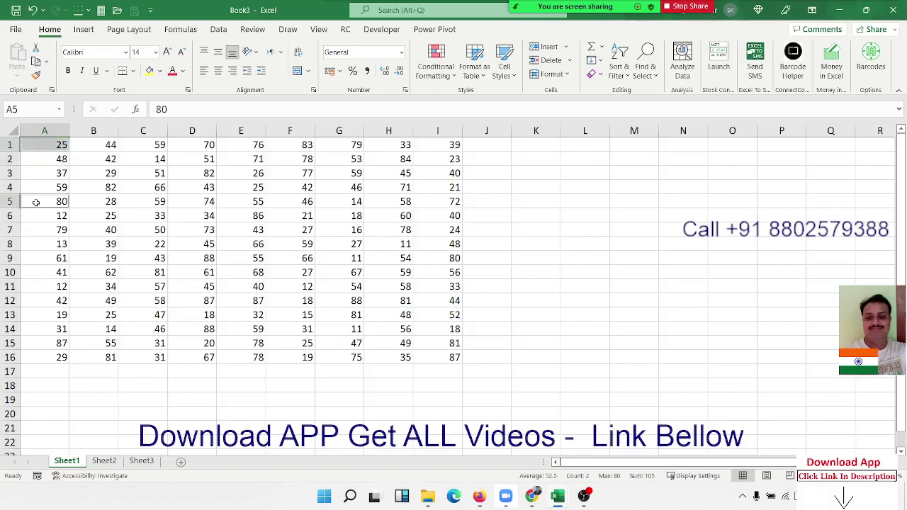
ctrl+click(49, 259)
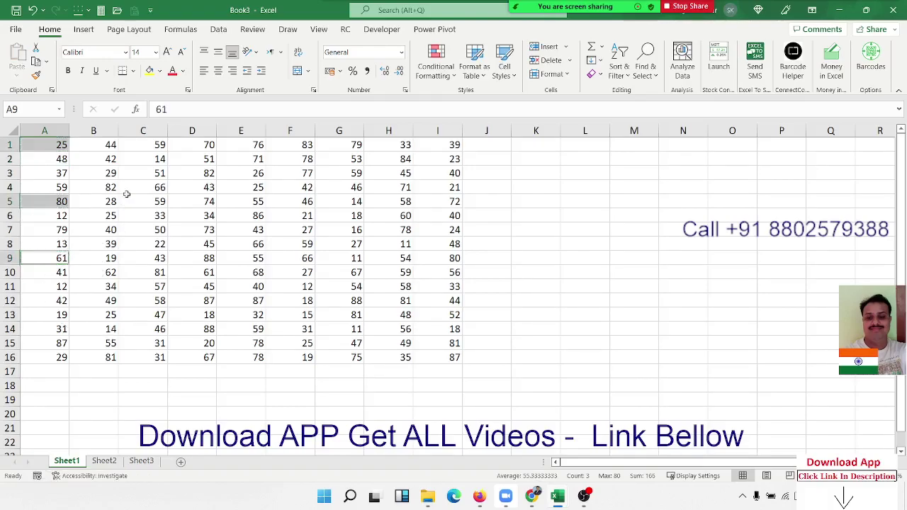
ctrl+click(153, 145)
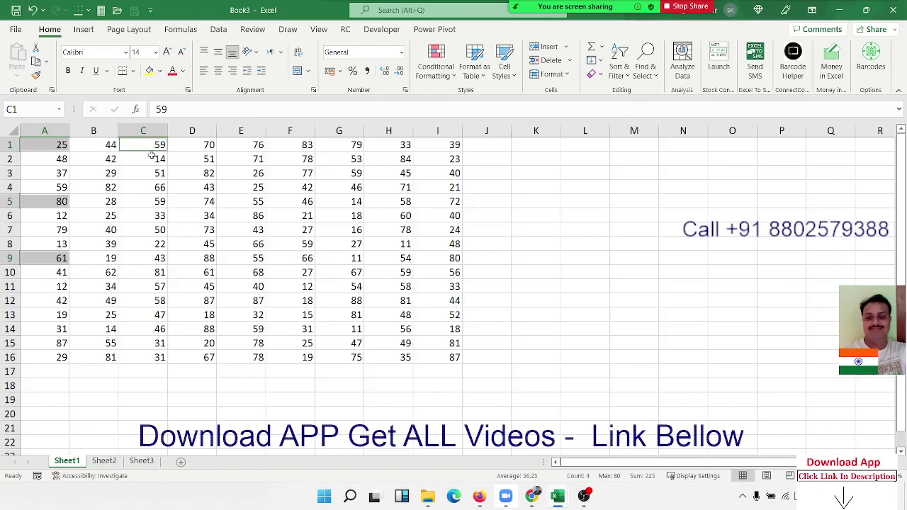
ctrl+click(151, 201)
ctrl+click(146, 257)
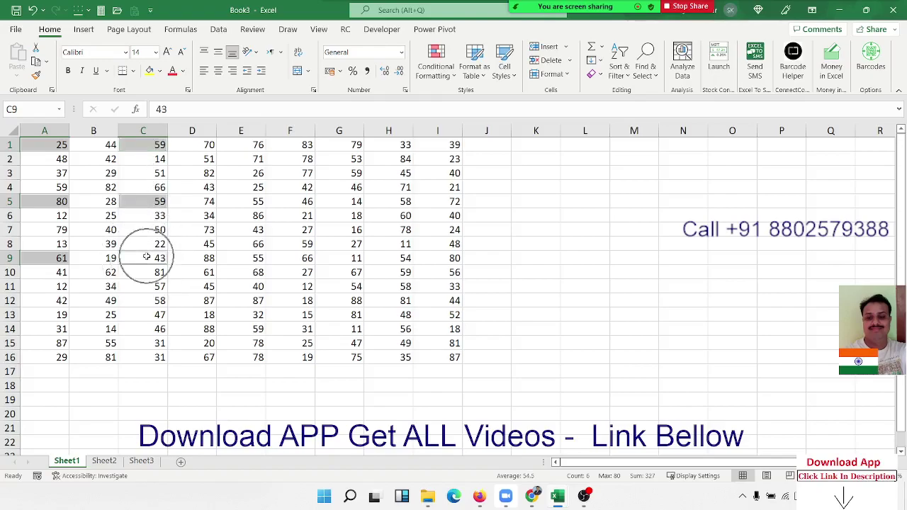
Copy the six cells, cancel the copy, and select G6
key(ctrl+c)
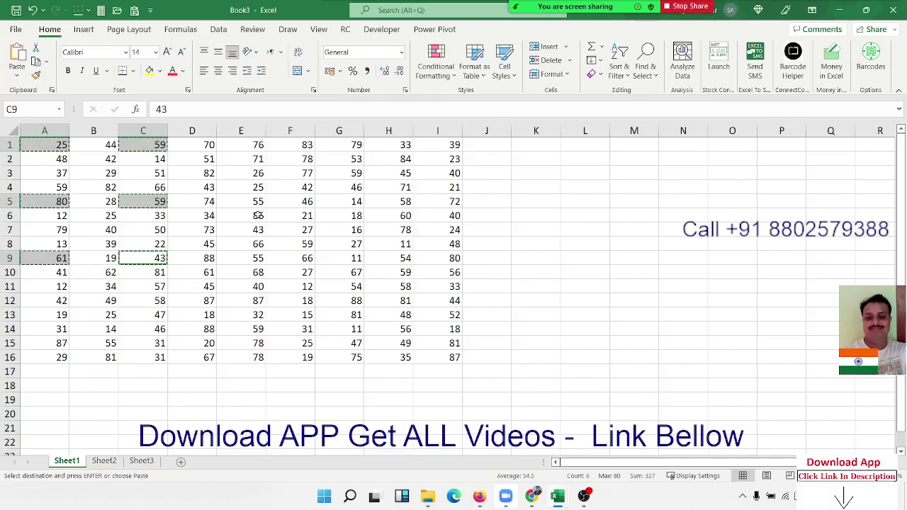
key(Escape)
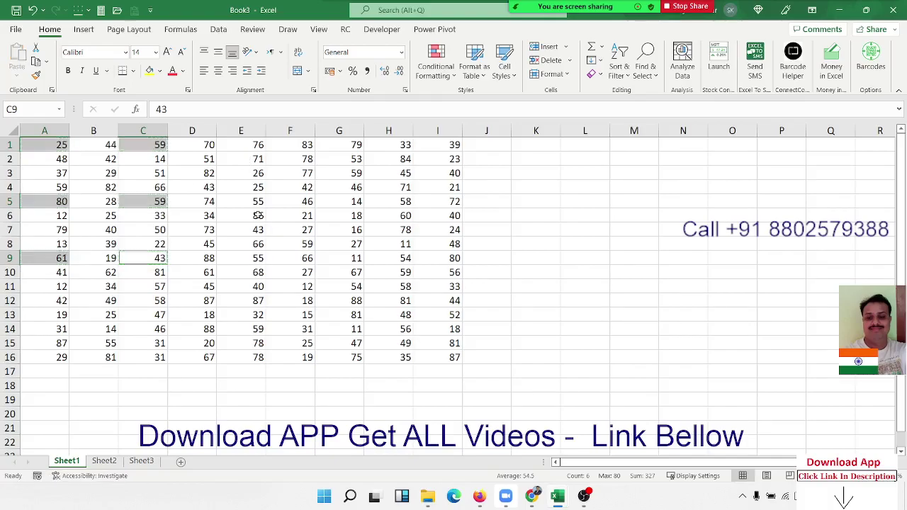
click(320, 211)
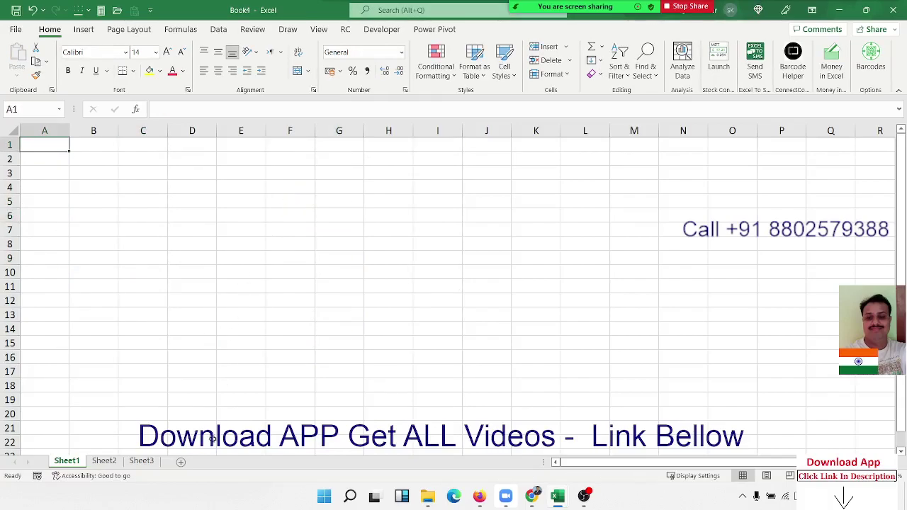
Add four new sheets, Sheet4 to Sheet7, then return to Sheet1 and select A2
click(183, 461)
click(218, 461)
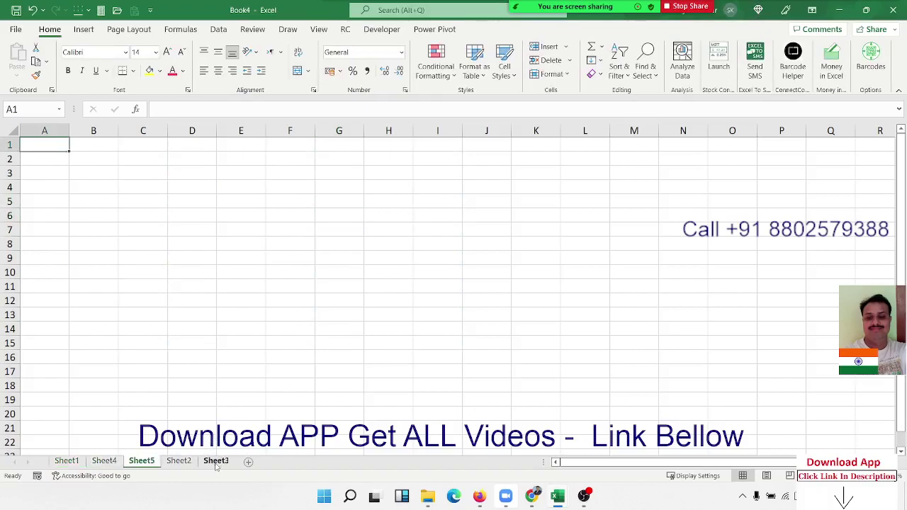
click(255, 462)
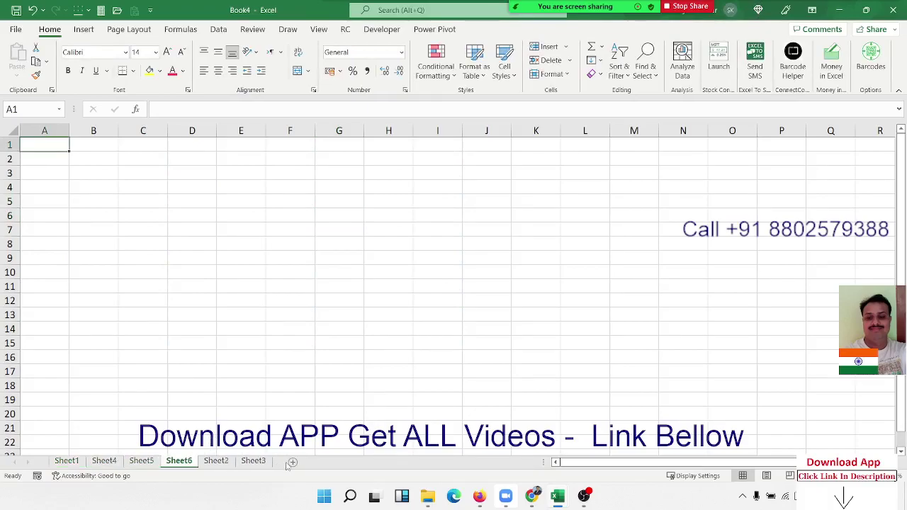
click(317, 462)
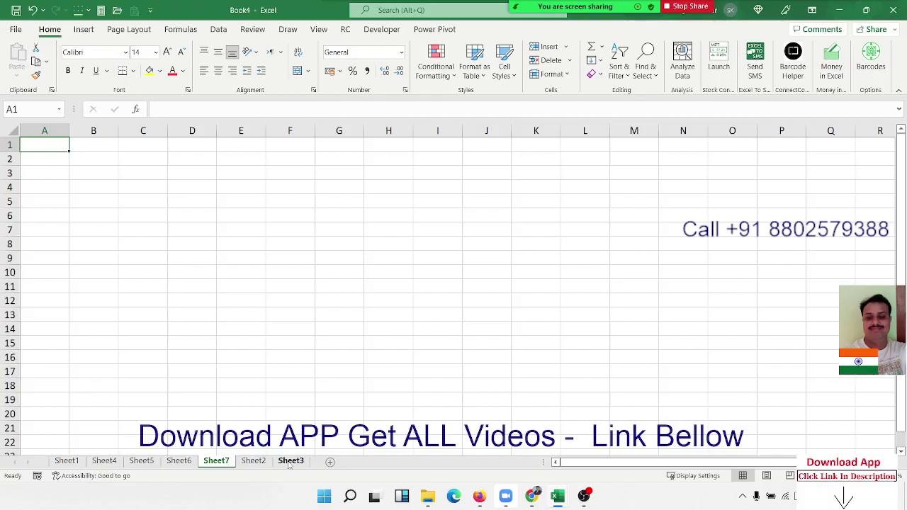
click(60, 467)
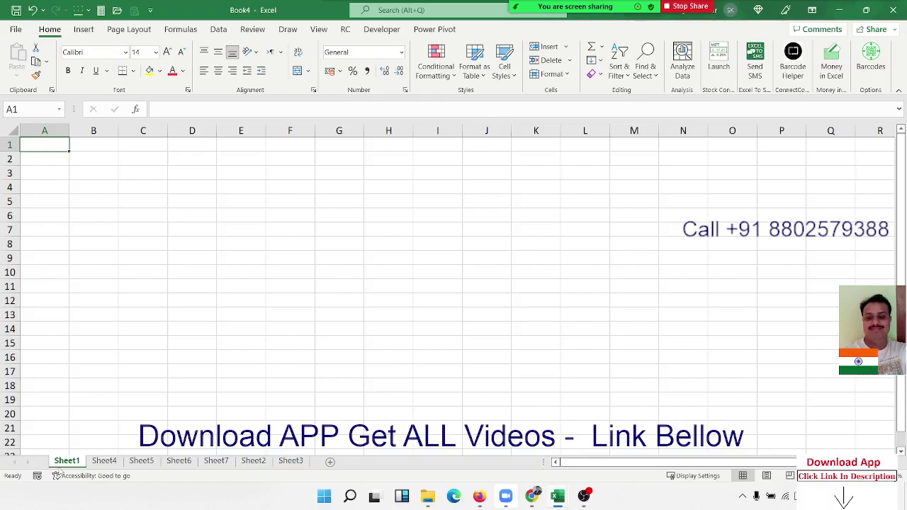
click(40, 158)
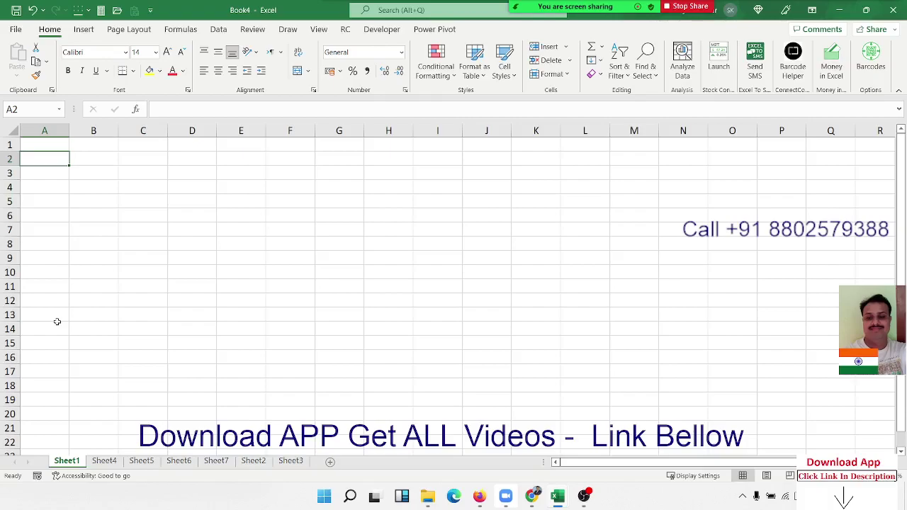
Group all of Book4's sheets from Sheet1 through Sheet3
shift+click(290, 462)
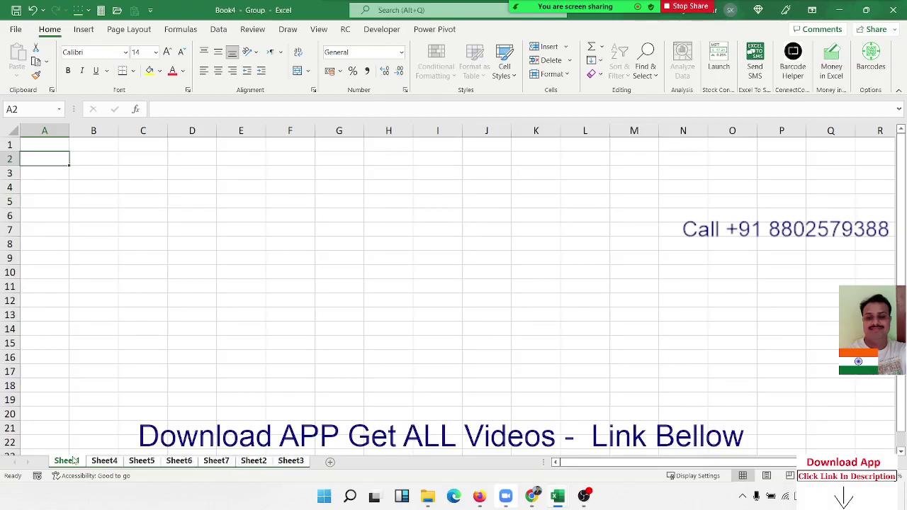
key(ctrl)
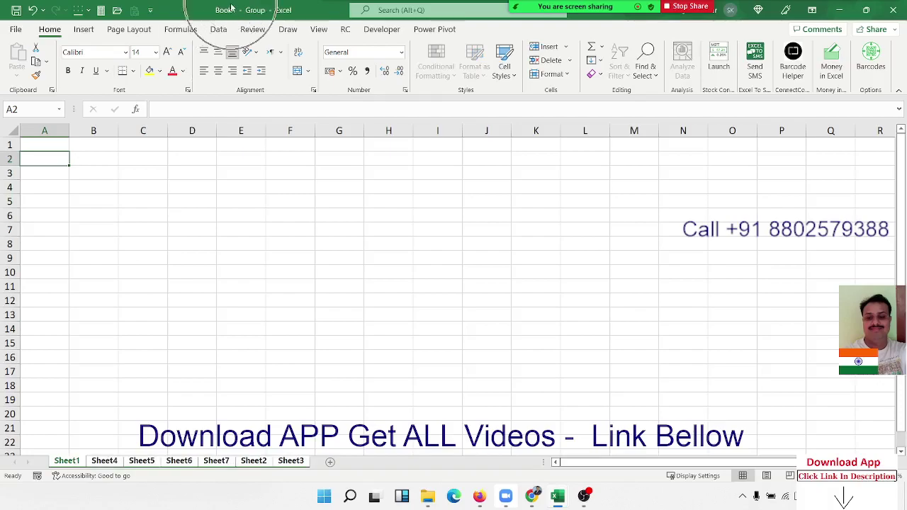
click(45, 144)
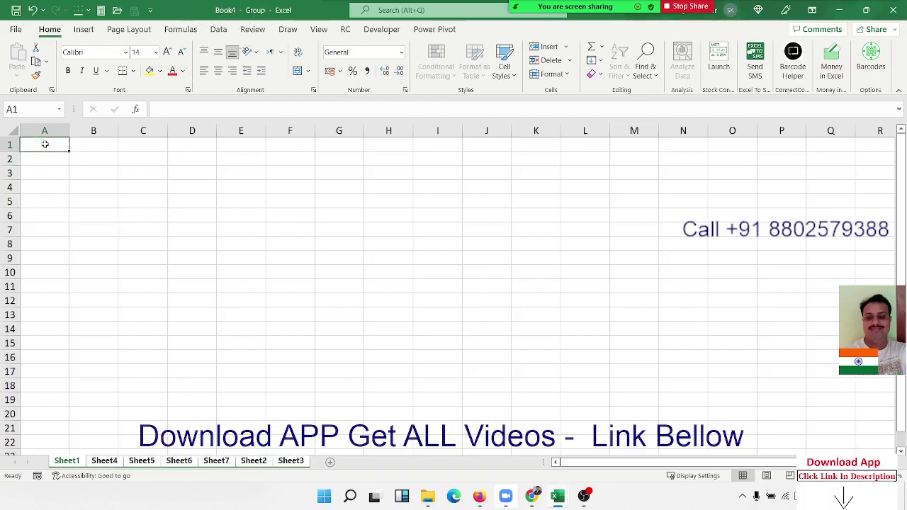
Enter Date in A2 and 09-10-2022 in B2 across the grouped sheets
click(41, 165)
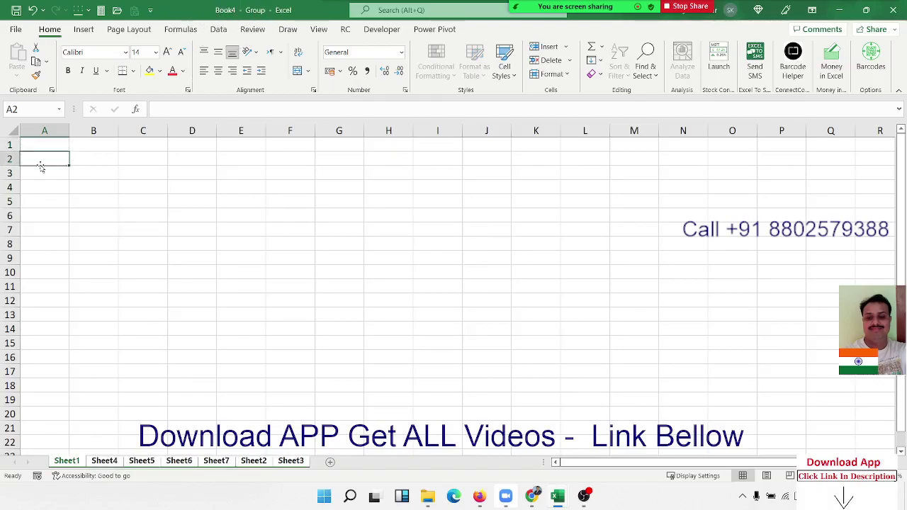
text(Date)
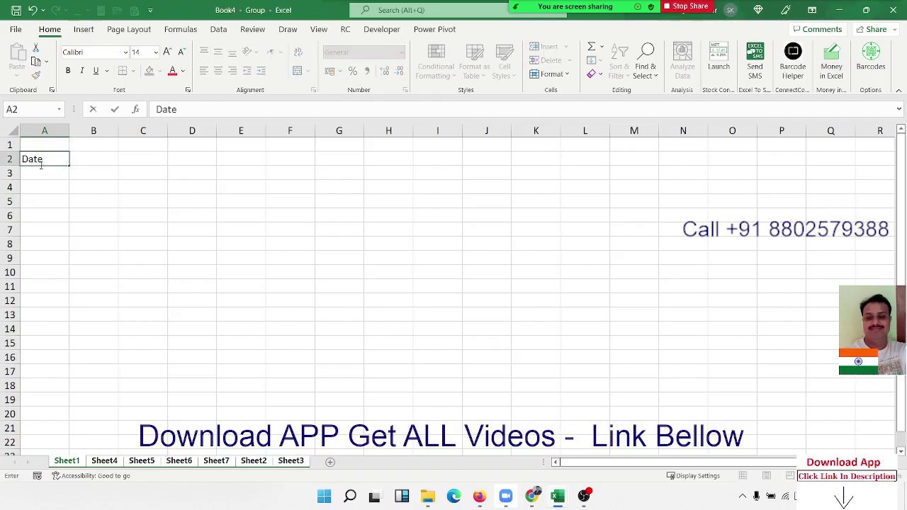
key(Tab)
text(09-10-2022)
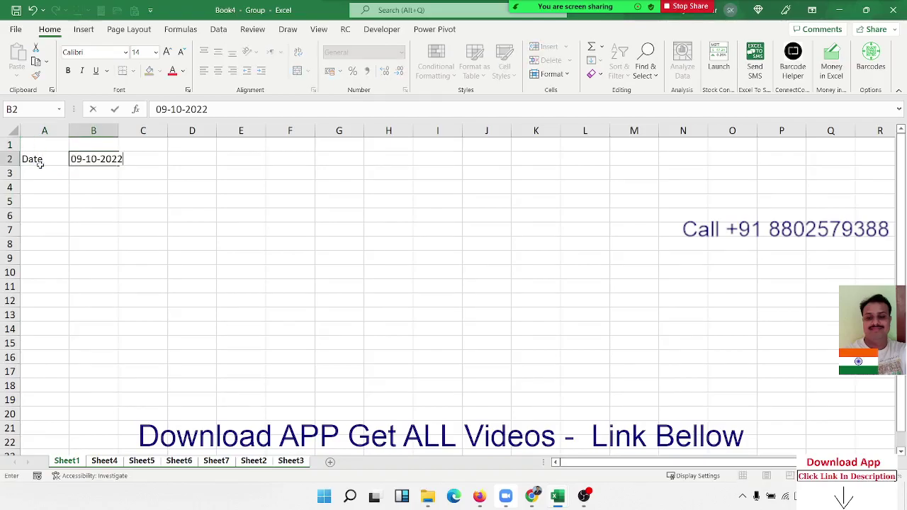
key(Return)
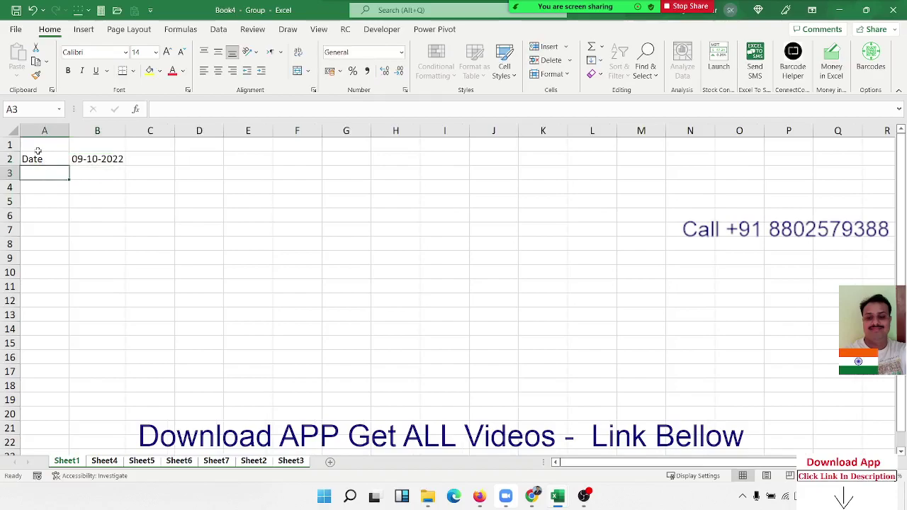
Browse Sheet4, Sheet5, Sheet6, Sheet7 and Sheet2 to check the entries, ending on Sheet1
click(38, 159)
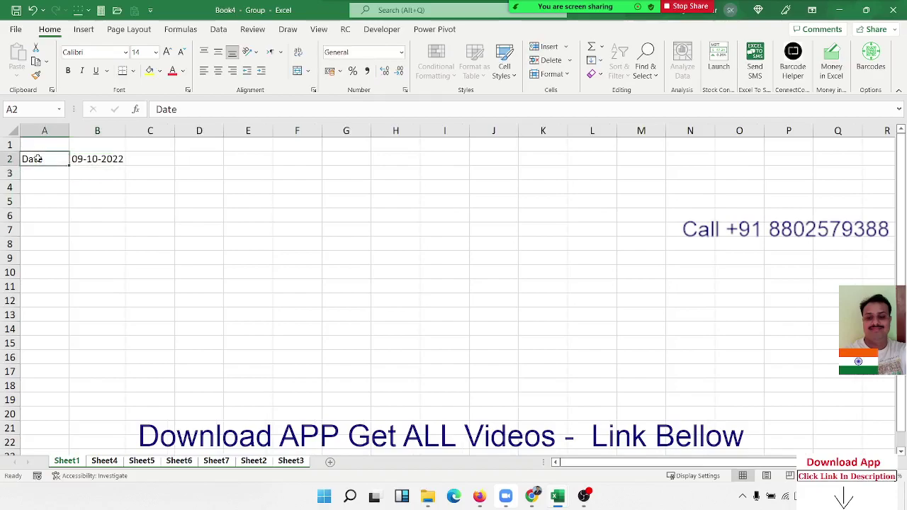
click(112, 461)
click(141, 462)
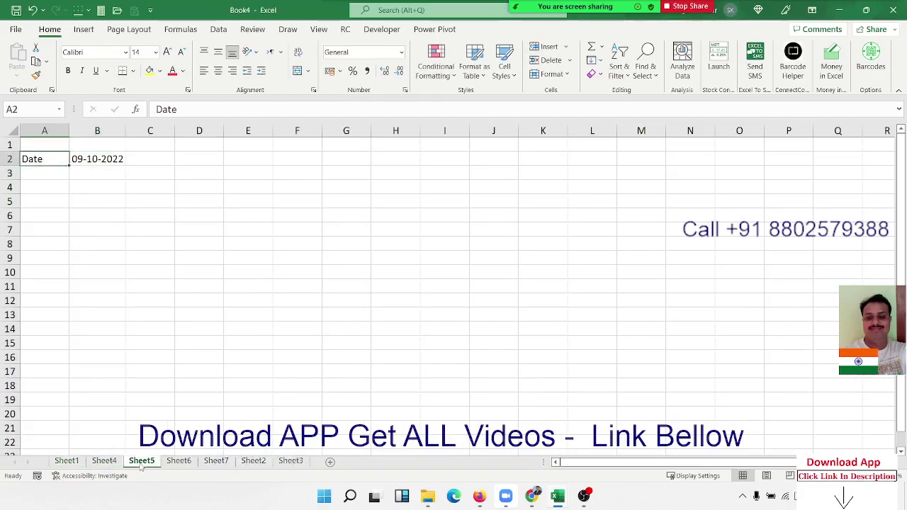
click(179, 462)
key(ctrl+Page_Down)
key(ctrl+Page_Down)
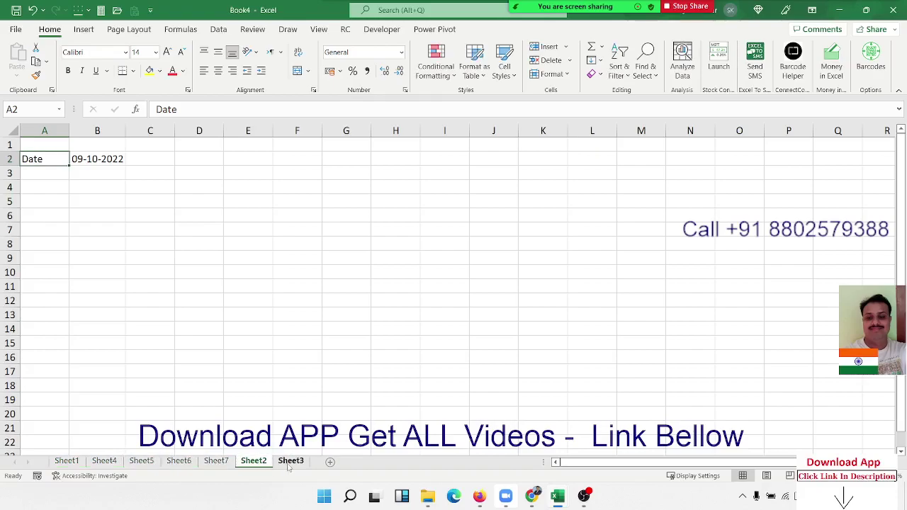
key(ctrl+Page_Down)
click(256, 462)
click(216, 461)
click(179, 461)
click(71, 462)
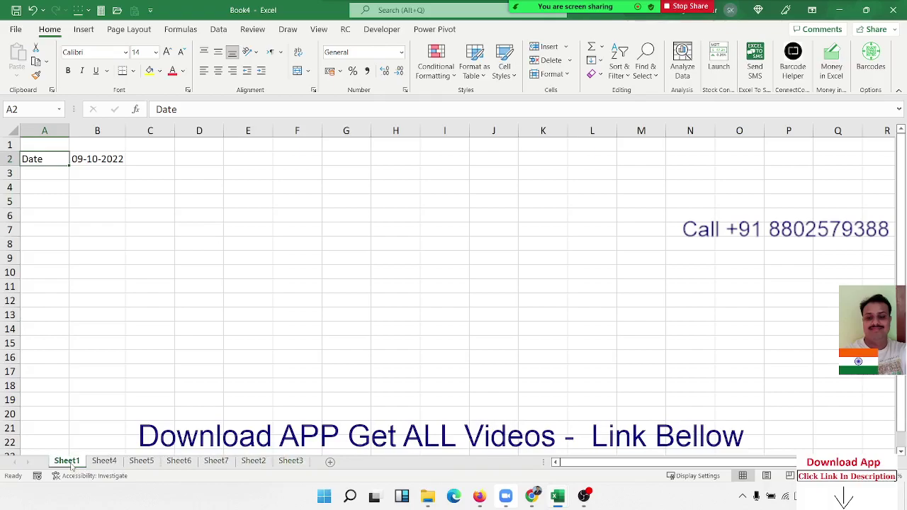
Regroup every sheet from Sheet1 to Sheet3 and select cell A5
shift+click(293, 465)
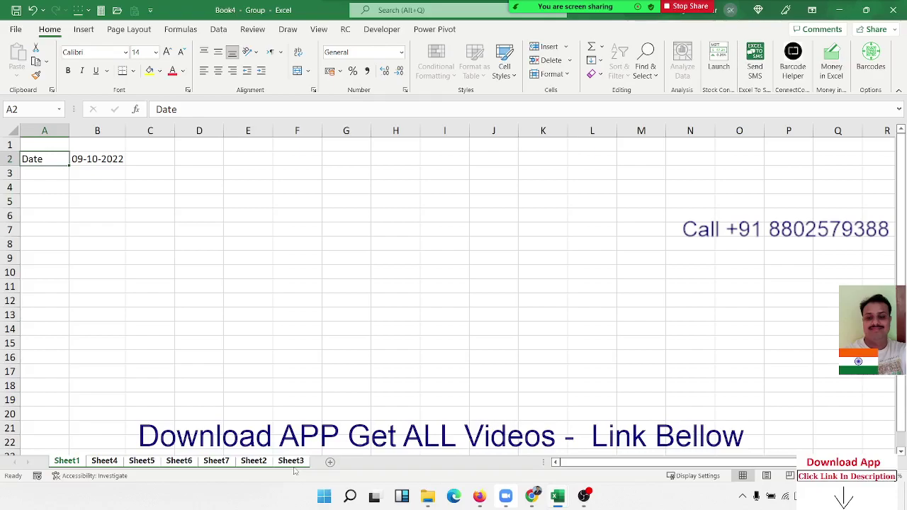
click(188, 465)
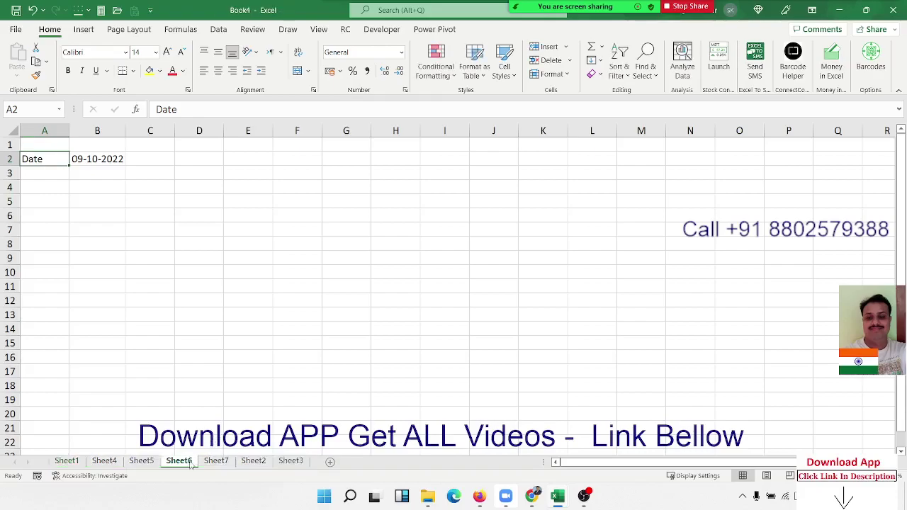
click(74, 463)
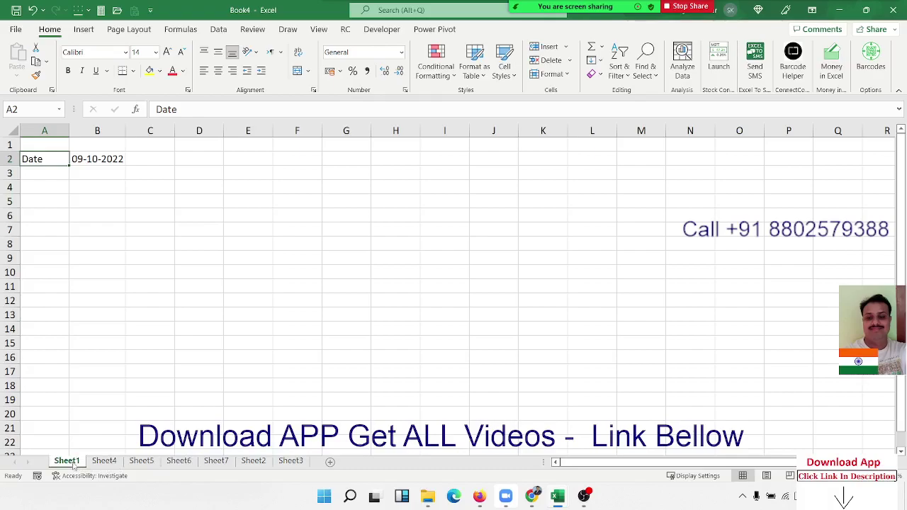
shift+click(292, 462)
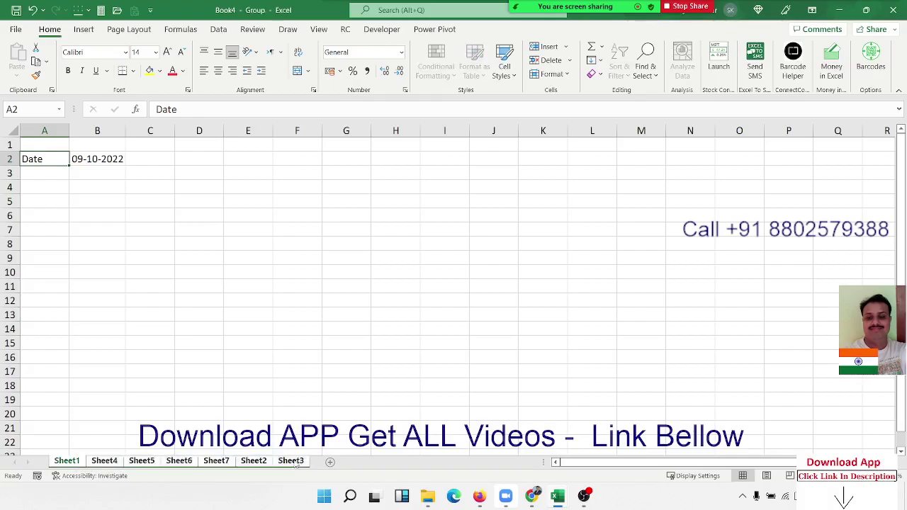
click(63, 205)
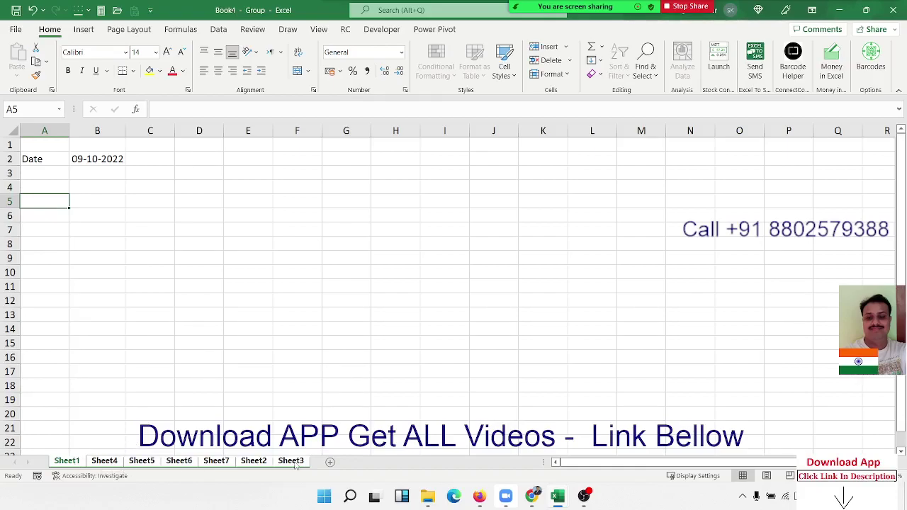
Ungroup the sheets, then group only Sheet1, Sheet5, Sheet7 and Sheet3
click(247, 461)
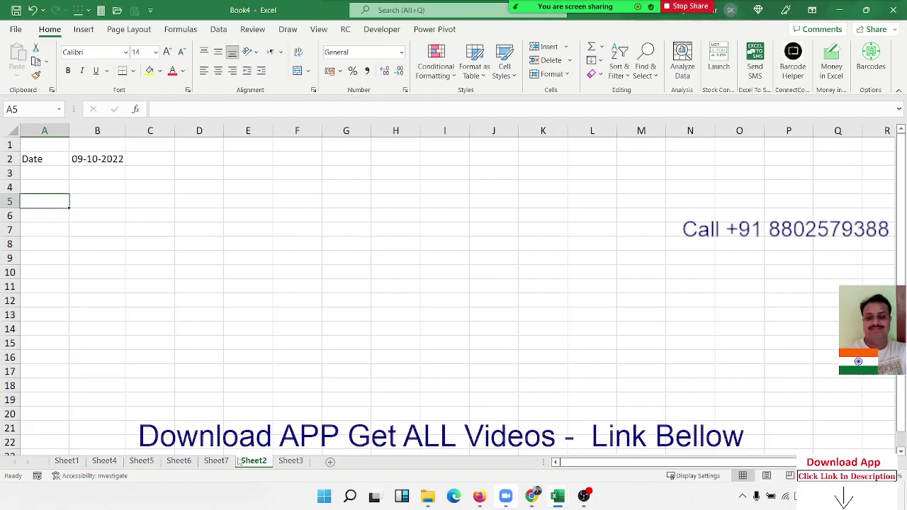
click(74, 462)
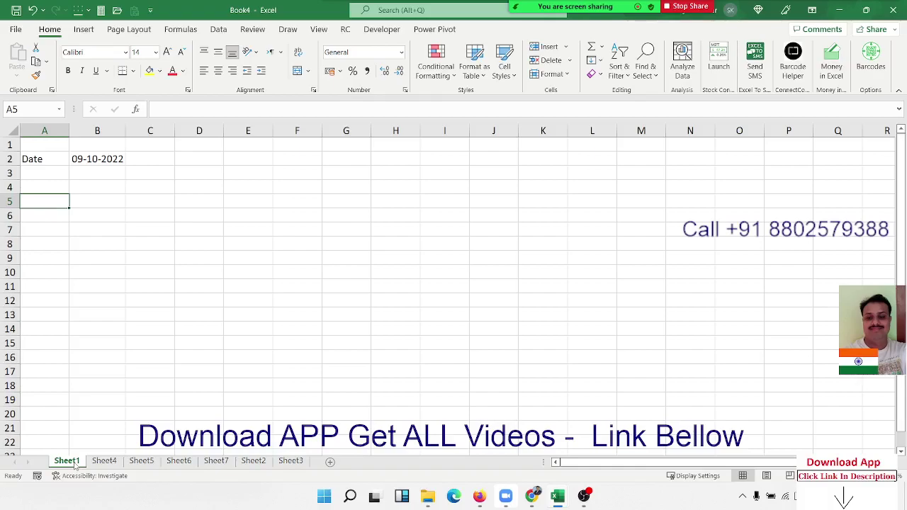
ctrl+click(141, 461)
ctrl+click(216, 462)
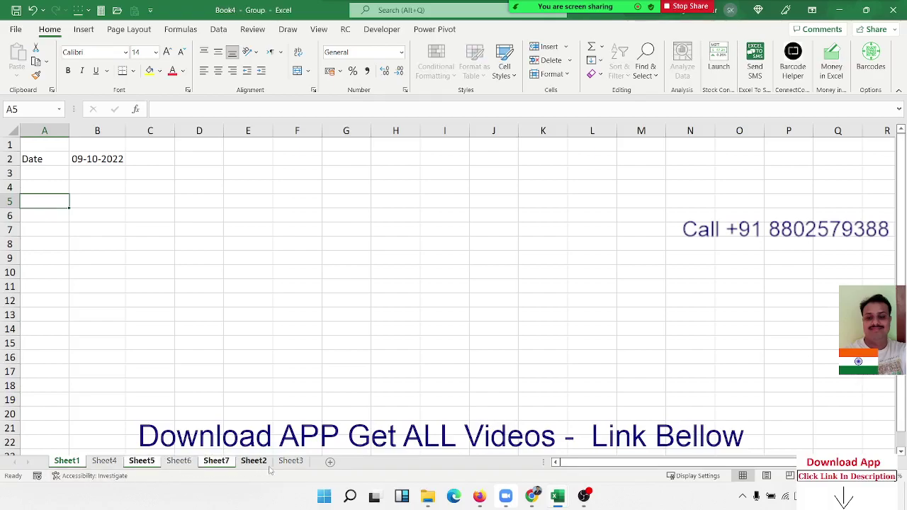
ctrl+click(299, 462)
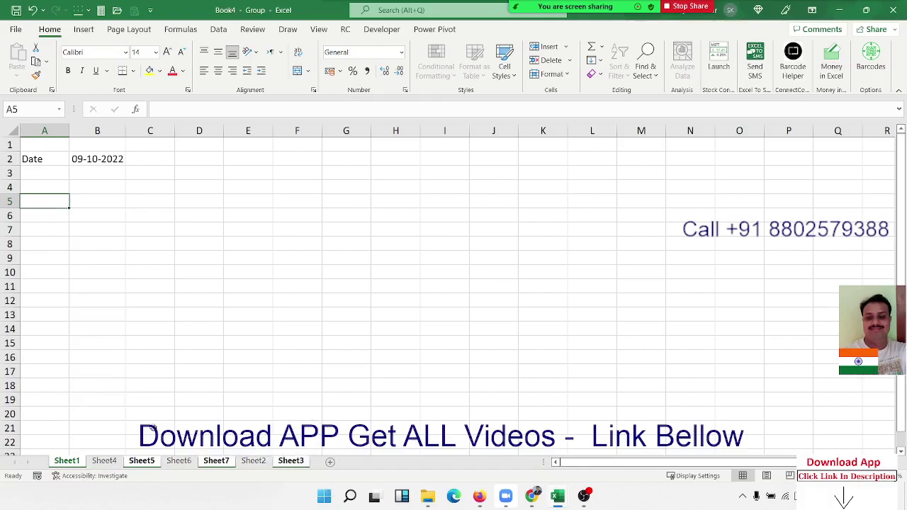
Enter Time in A5 and the current time 11:22 in B5
text(T)
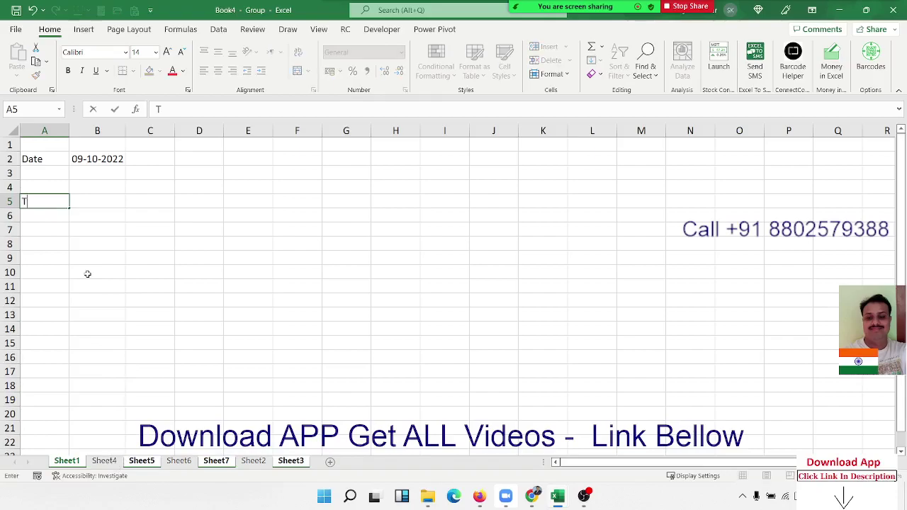
text(ime)
key(Tab)
key(ctrl+shift+semicolon)
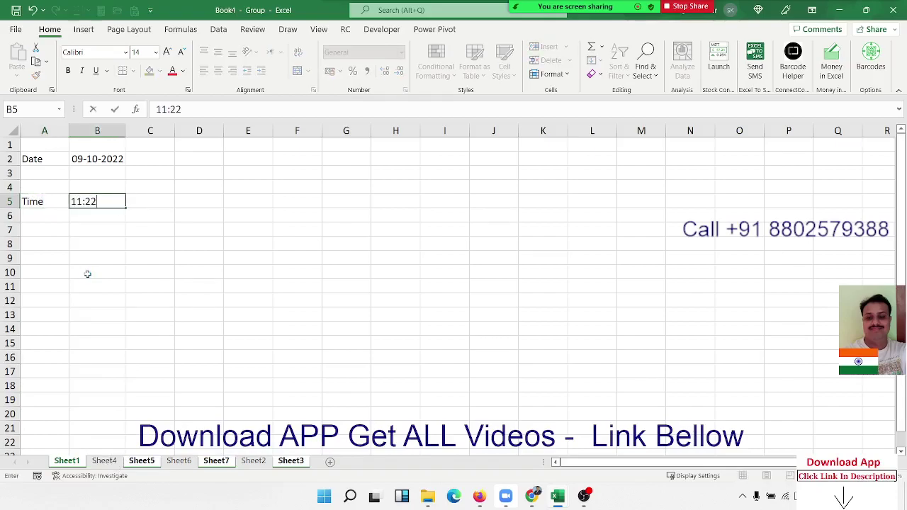
key(Return)
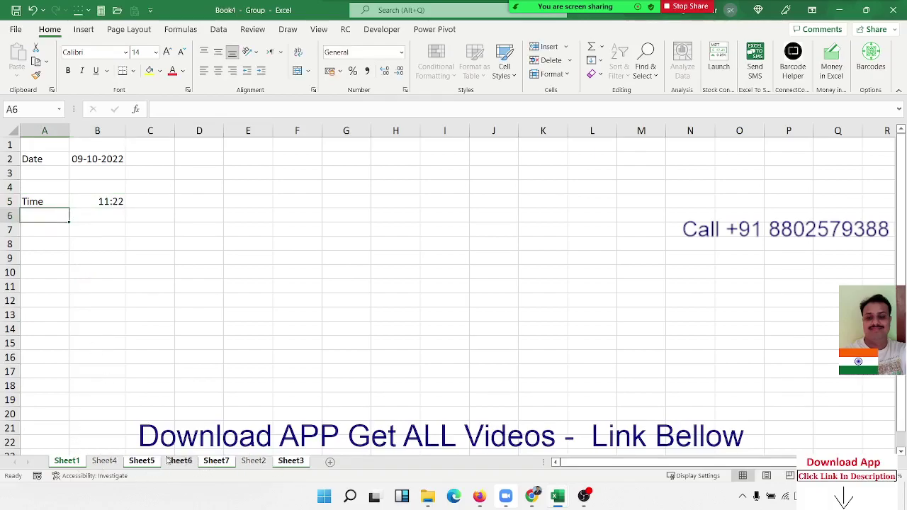
Check Sheet4, Sheet5, Sheet6, Sheet7, Sheet2 and Sheet3 for the Time entry
click(112, 462)
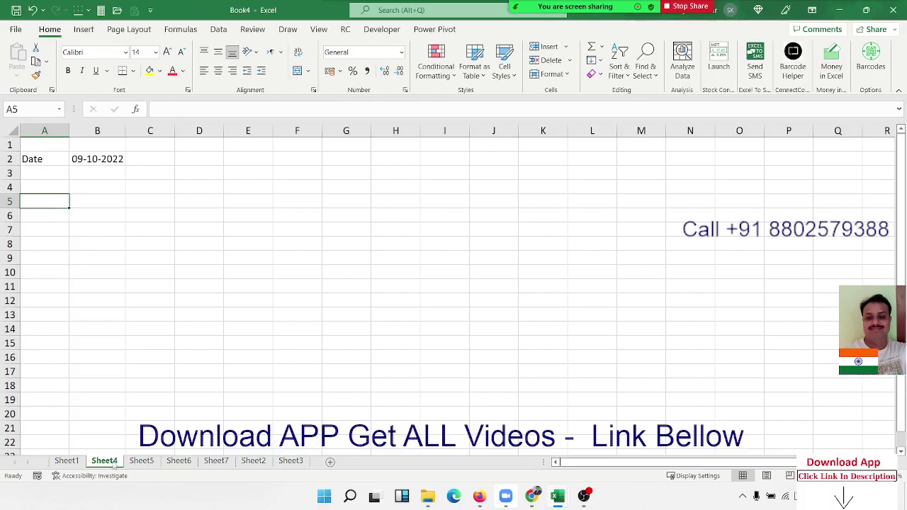
click(141, 463)
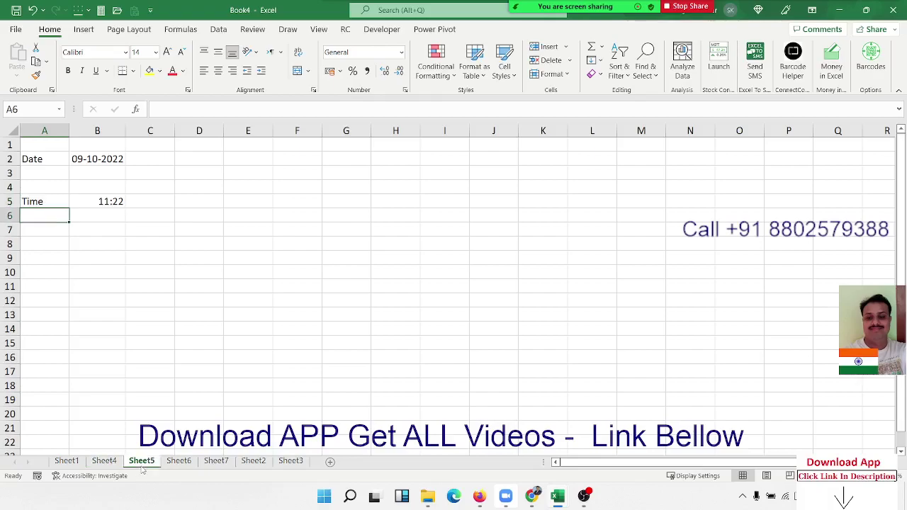
click(176, 464)
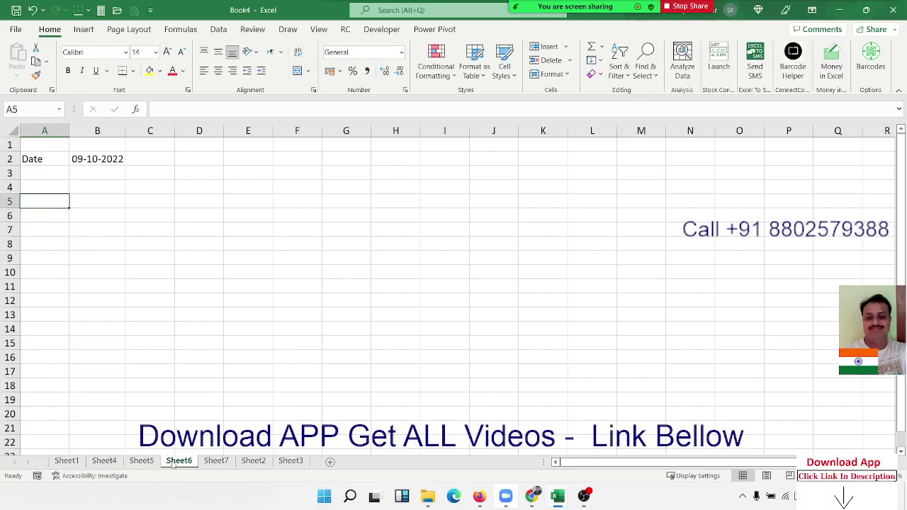
click(213, 463)
click(255, 464)
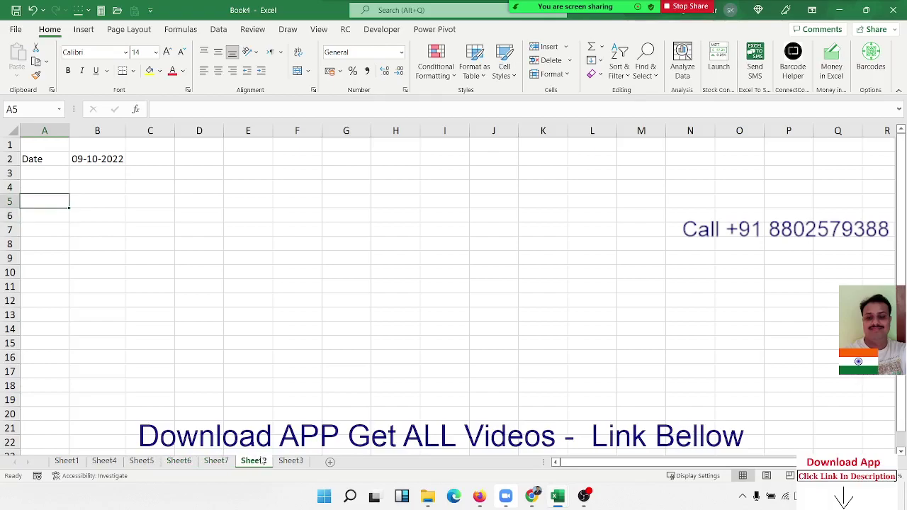
click(293, 462)
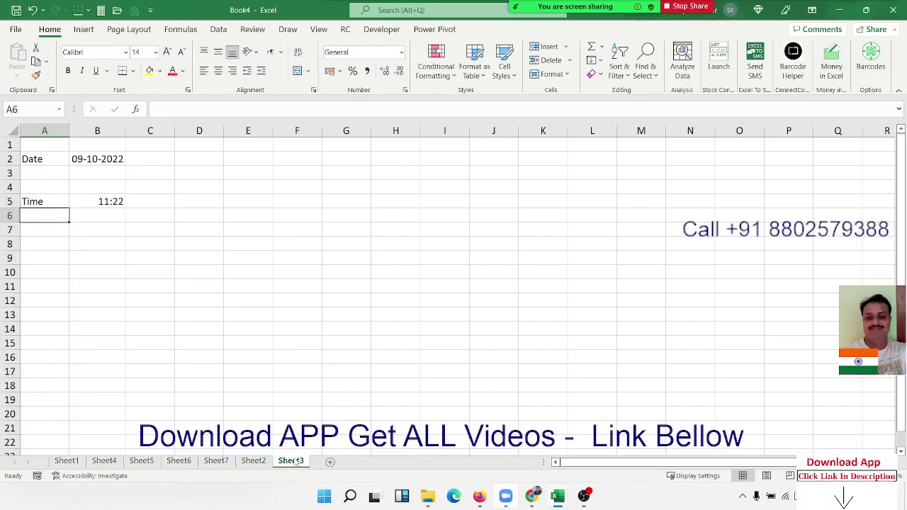
Close Book4 without saving its changes
click(159, 332)
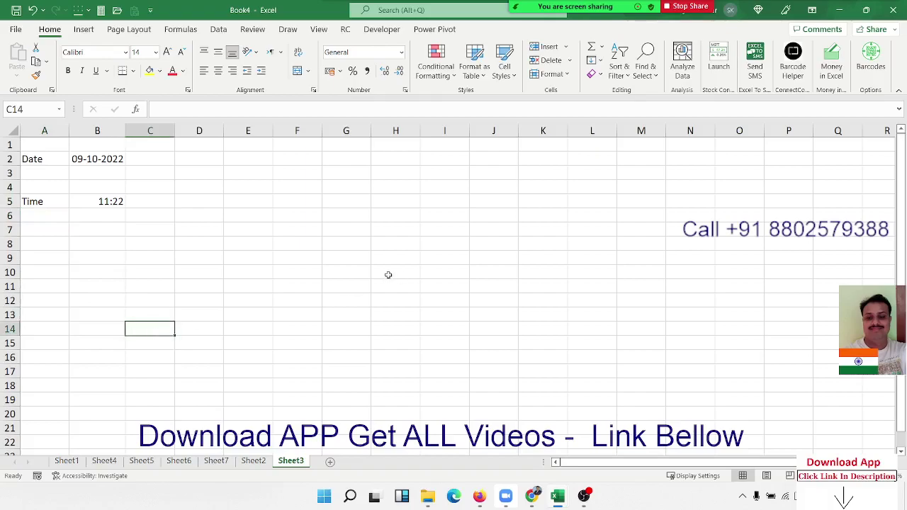
click(885, 12)
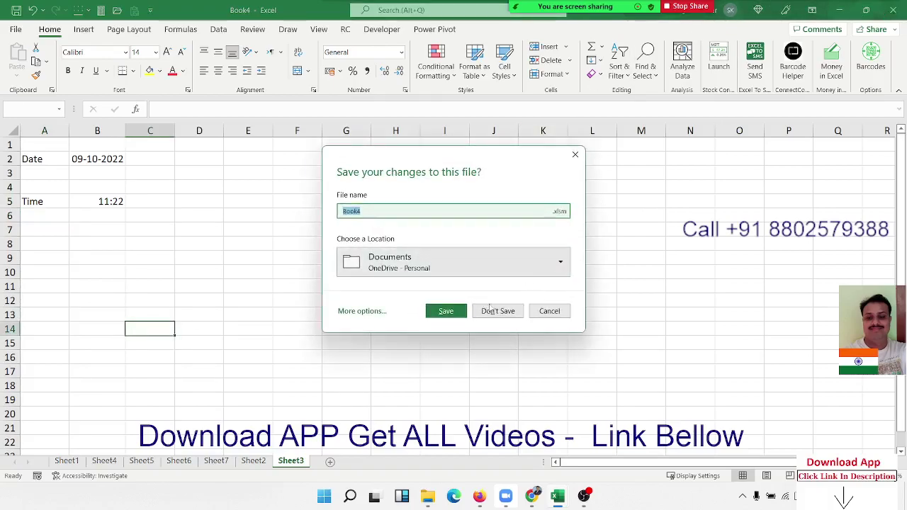
click(494, 311)
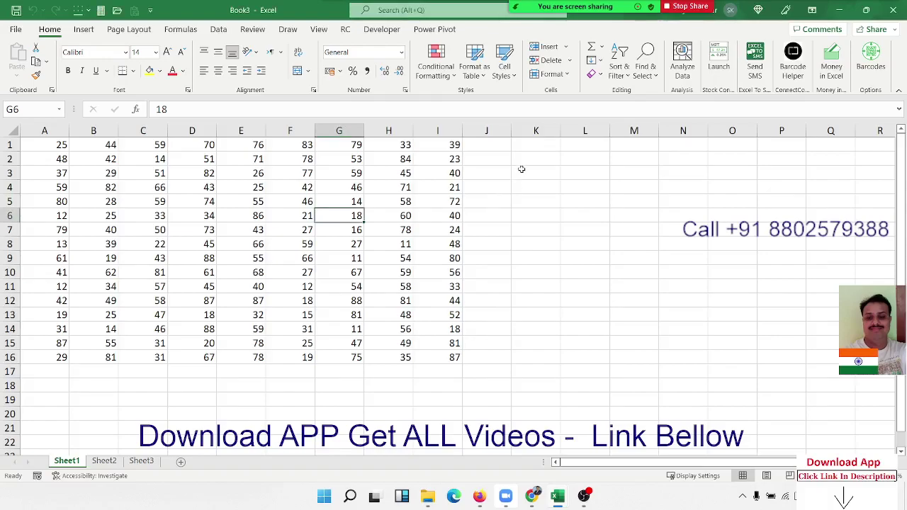
click(530, 146)
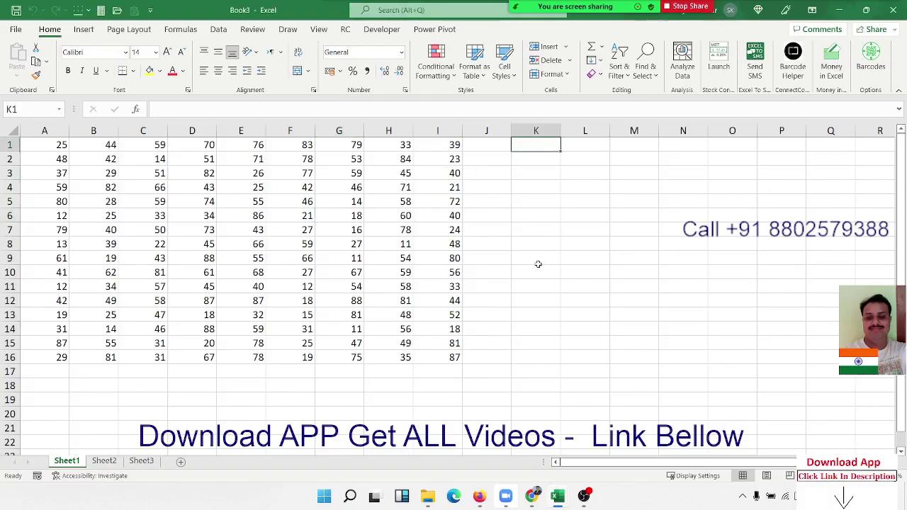
drag(530, 146, 537, 259)
click(538, 297)
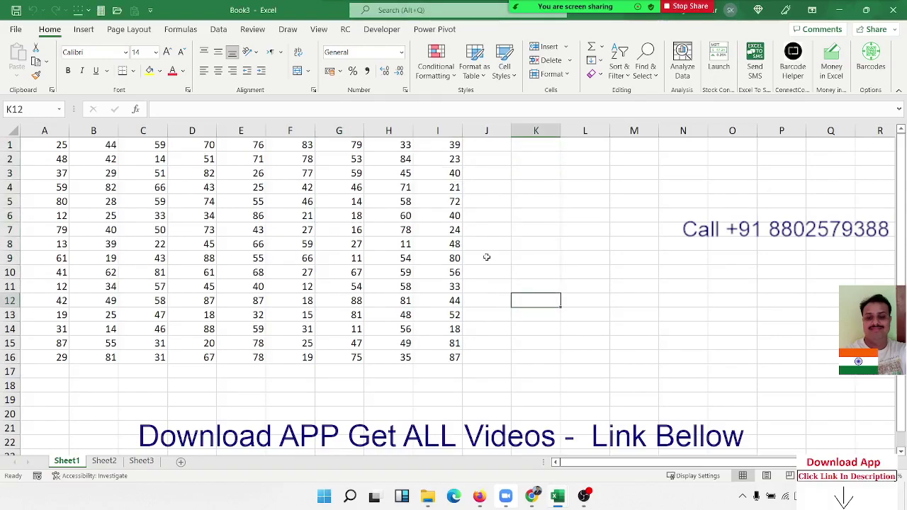
drag(529, 147, 529, 233)
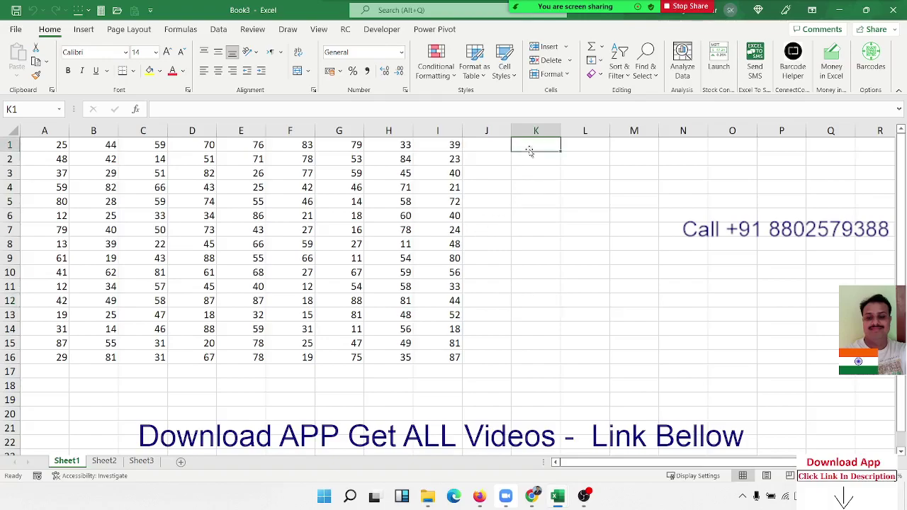
click(537, 273)
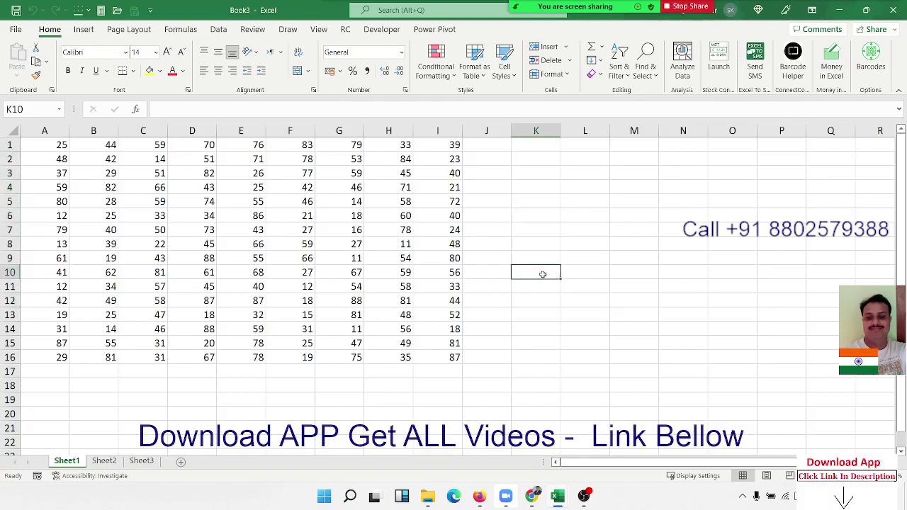
ctrl+click(521, 218)
ctrl+click(564, 201)
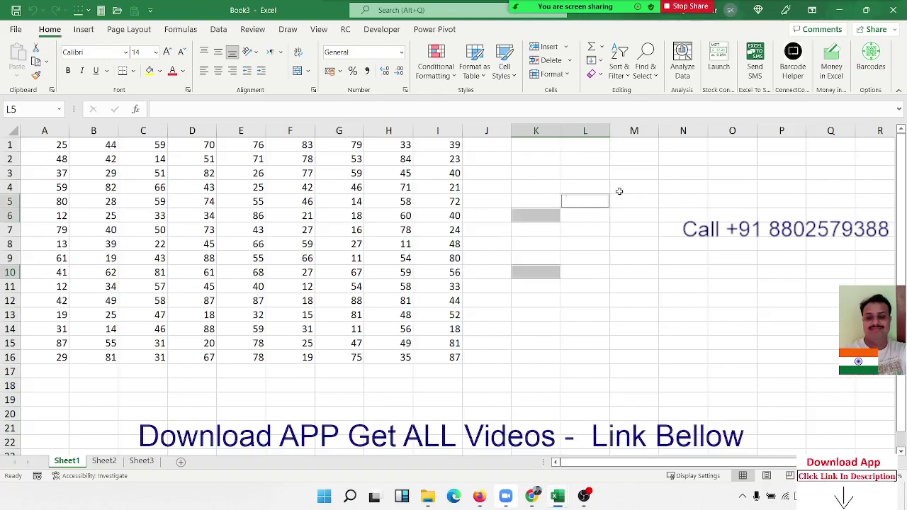
ctrl+click(619, 190)
drag(652, 219, 651, 230)
ctrl+click(623, 272)
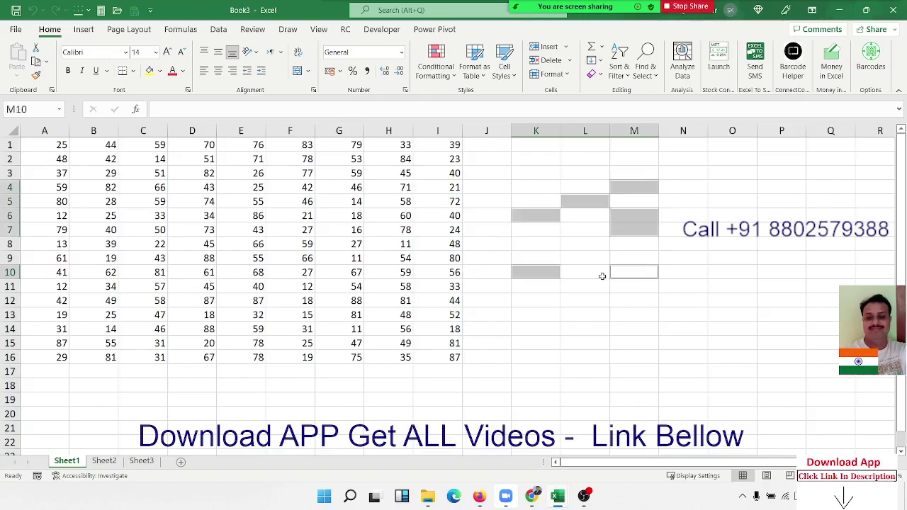
click(547, 302)
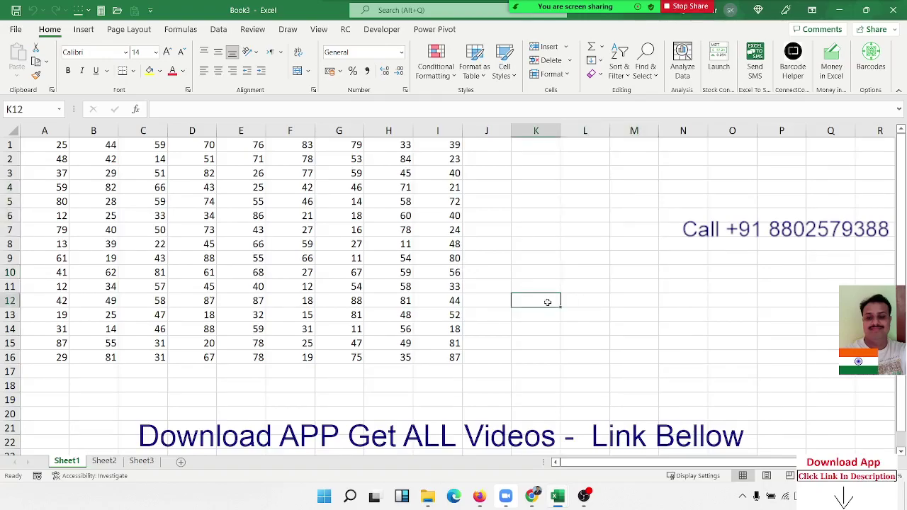